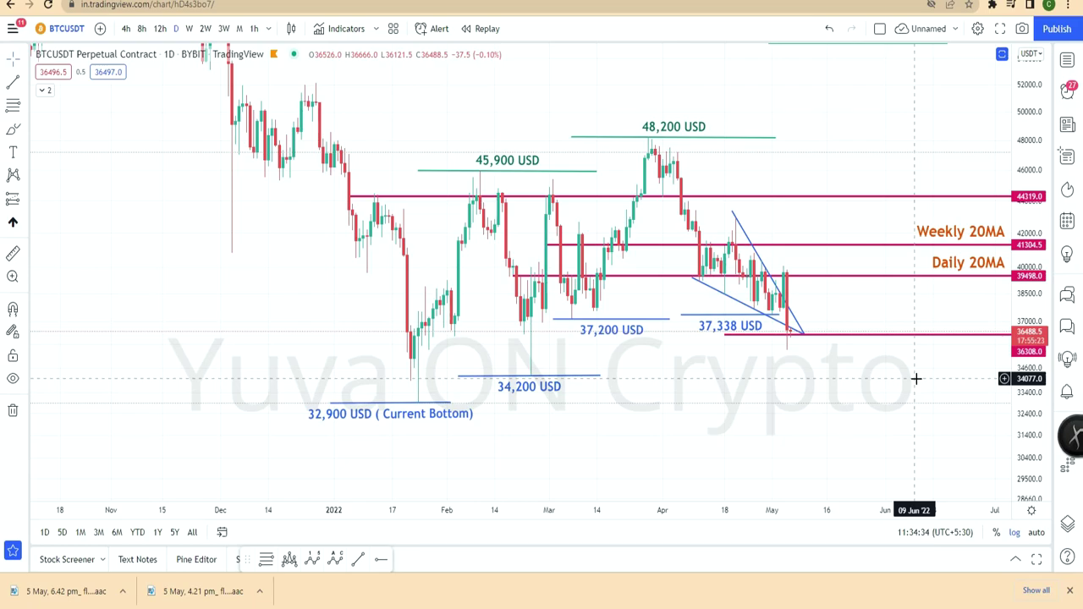
# Check the YouTube channel page in the browser and return to the BTCUSDT chart
pyautogui.hotkey('ctrl', 'Tab')
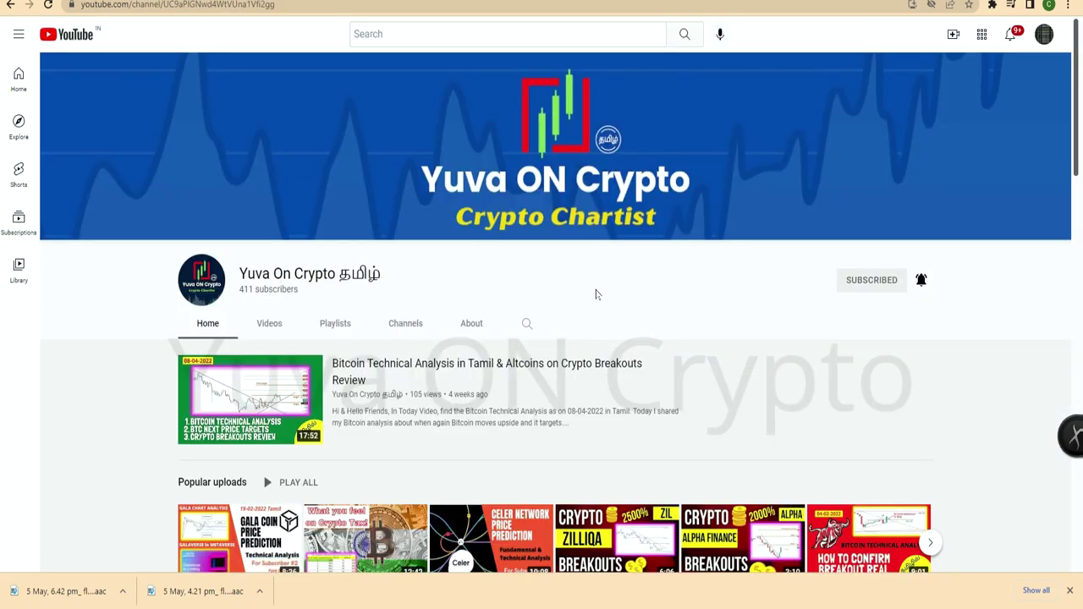
pyautogui.hotkey('ctrl', 'shift', 'Tab')
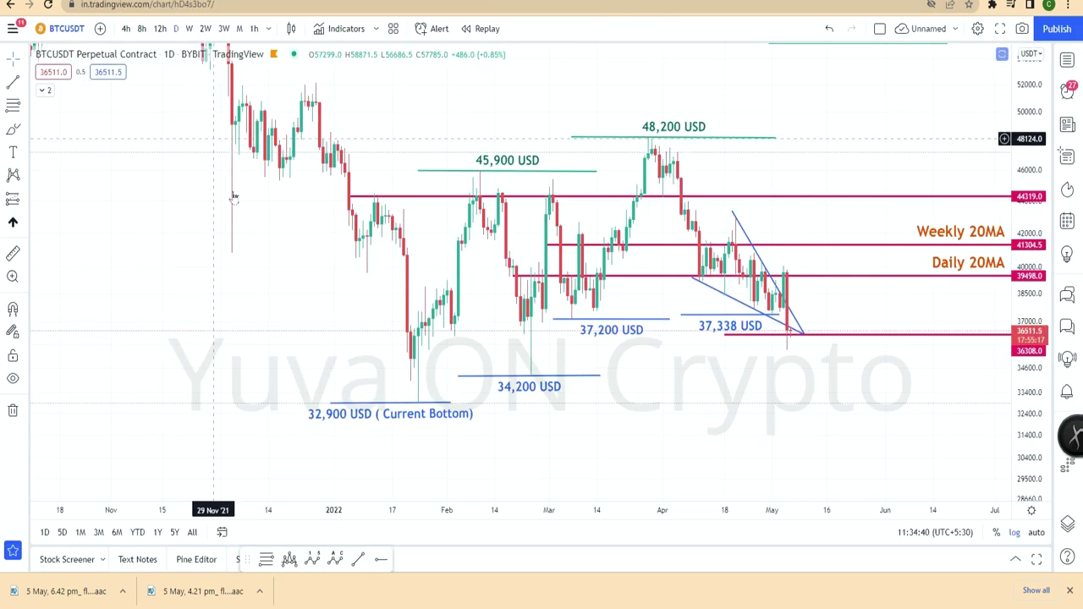
# Examine the BTCUSDT daily chart around the falling wedge, the latest May candles, the marked lows and the 36308.0 support line
pyautogui.scroll(5, 747, 347)
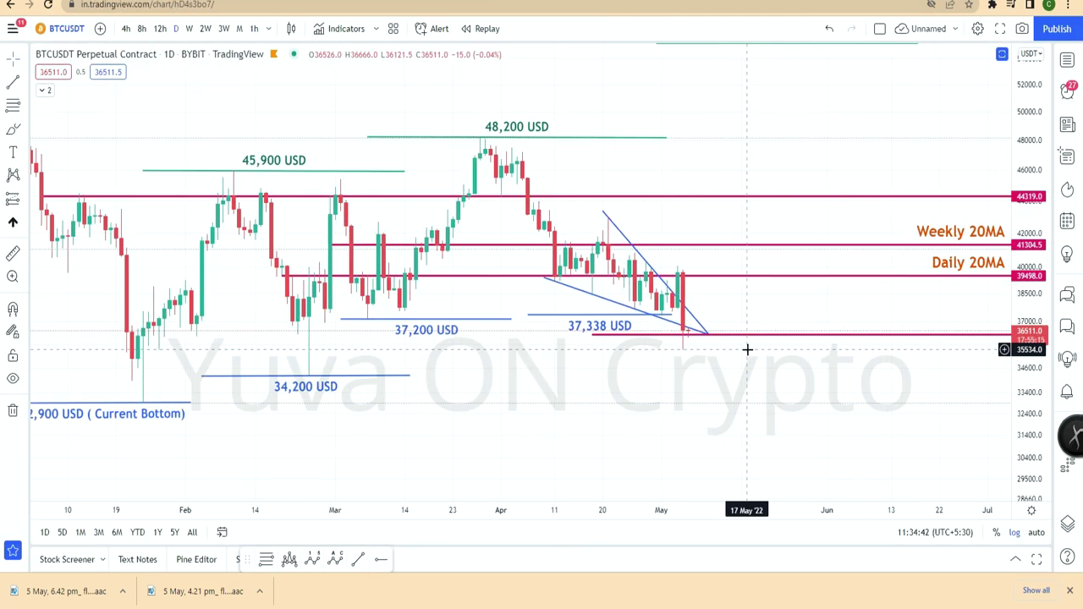
pyautogui.moveTo(1032, 399); pyautogui.dragTo(1022, 279)
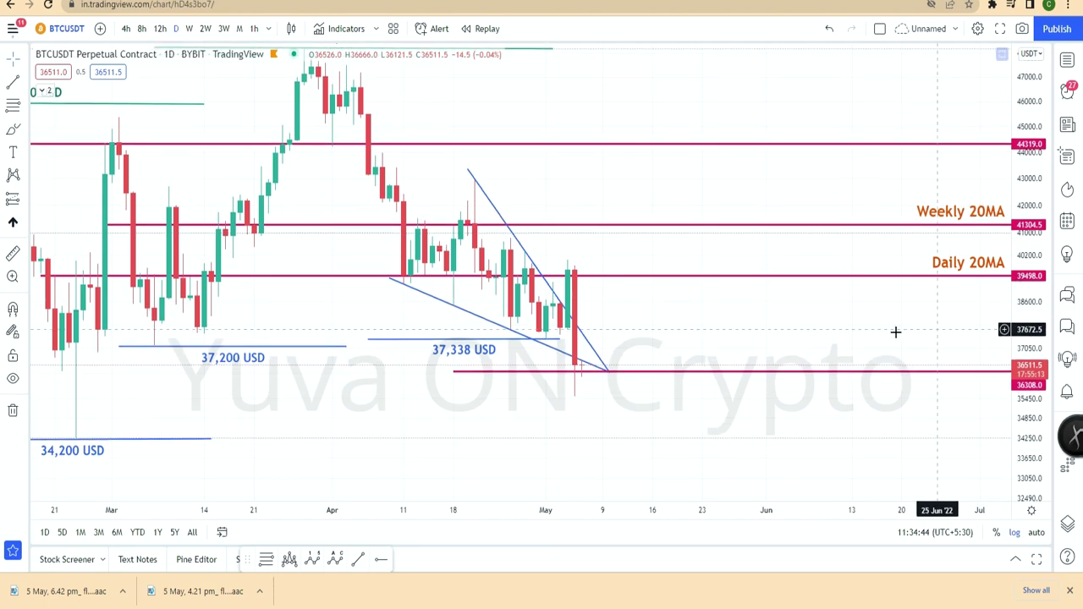
pyautogui.moveTo(703, 311); pyautogui.dragTo(727, 277)
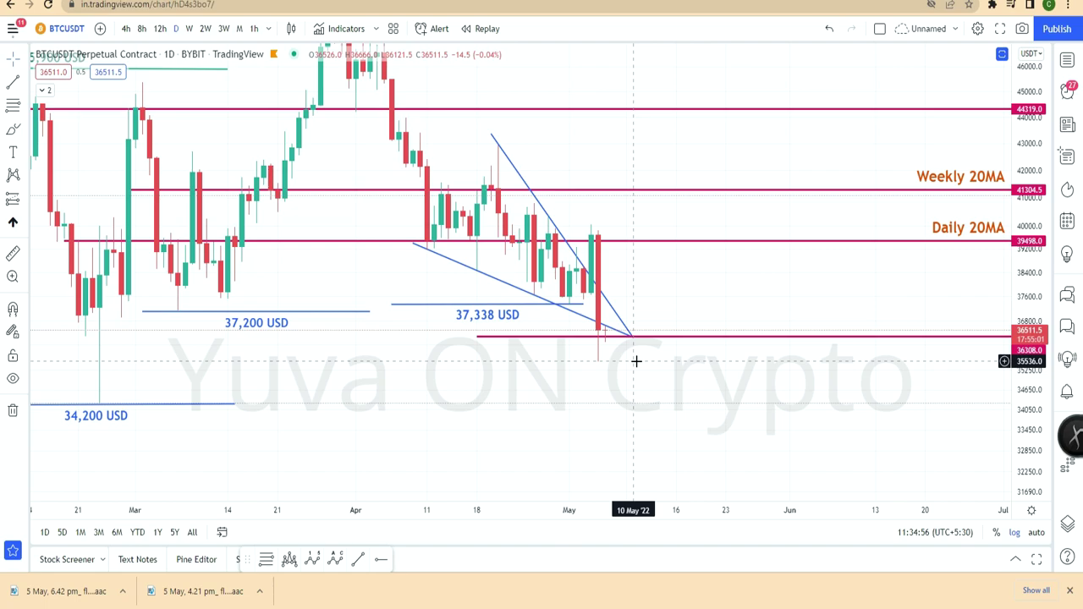
pyautogui.scroll(-2, 637, 360)
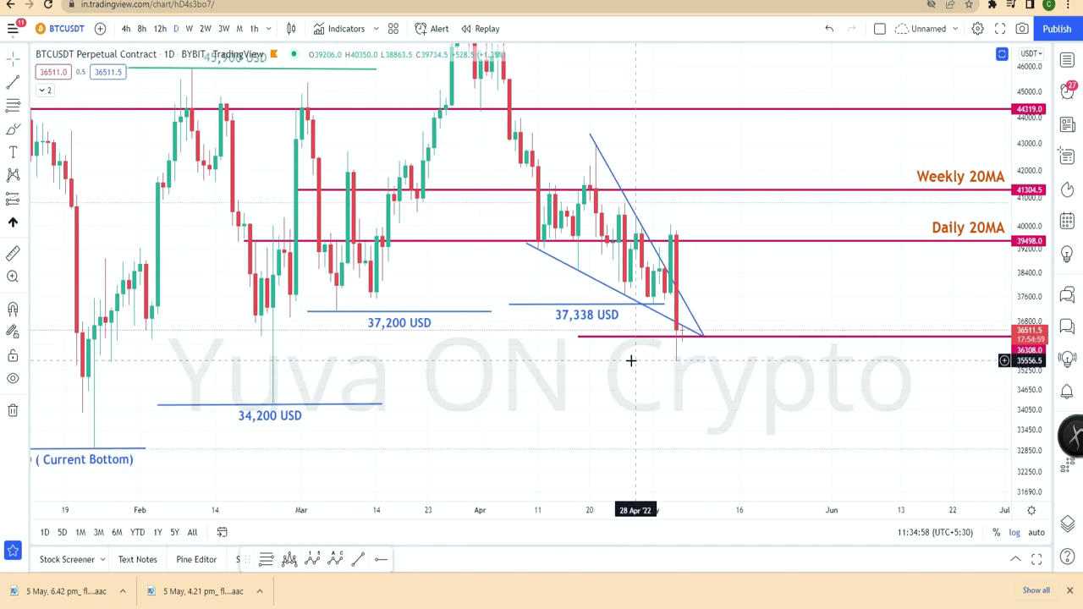
pyautogui.moveTo(804, 297); pyautogui.dragTo(808, 330)
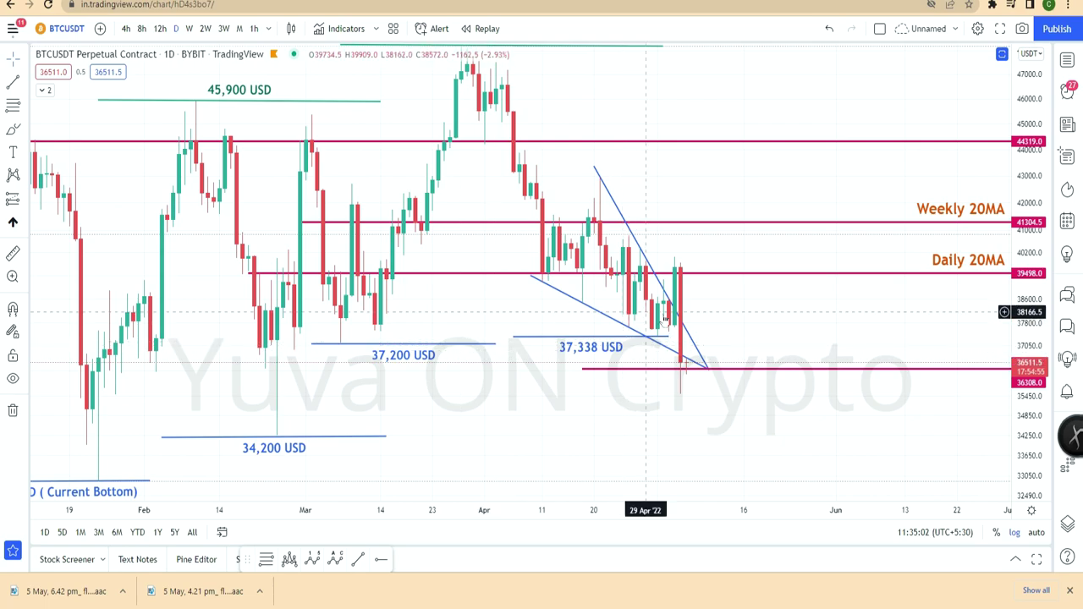
pyautogui.moveTo(814, 336); pyautogui.dragTo(911, 334)
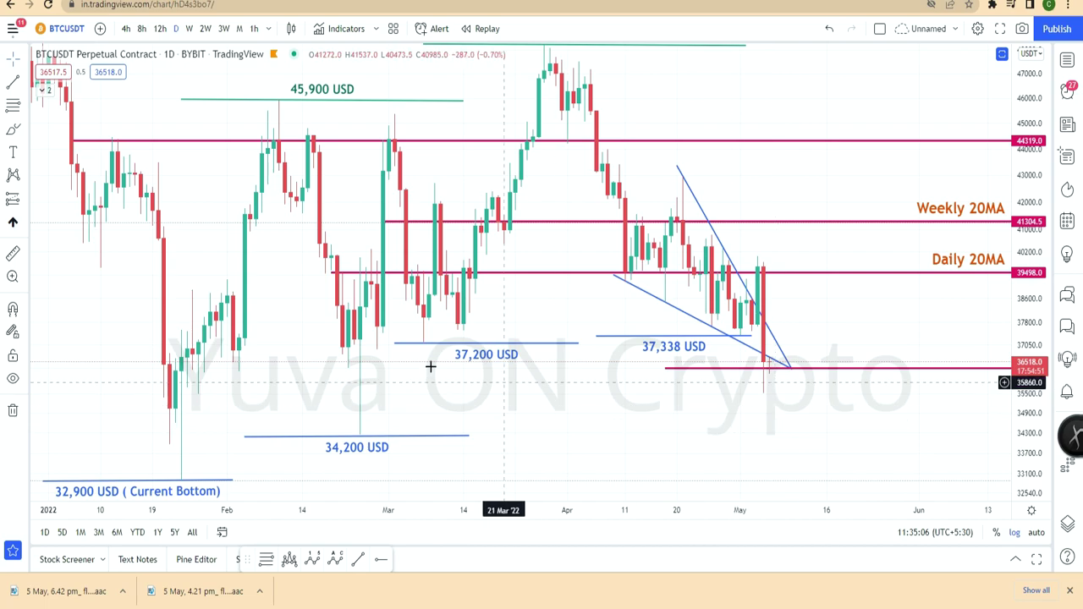
pyautogui.scroll(5, 764, 397)
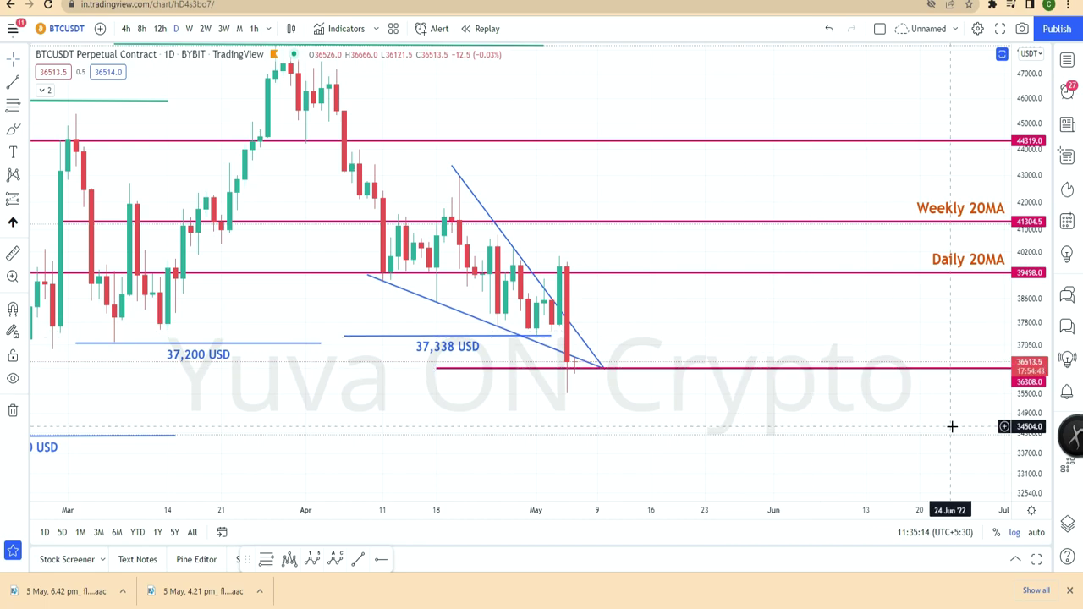
pyautogui.moveTo(1017, 436); pyautogui.dragTo(1017, 371)
pyautogui.moveTo(737, 323); pyautogui.dragTo(770, 266)
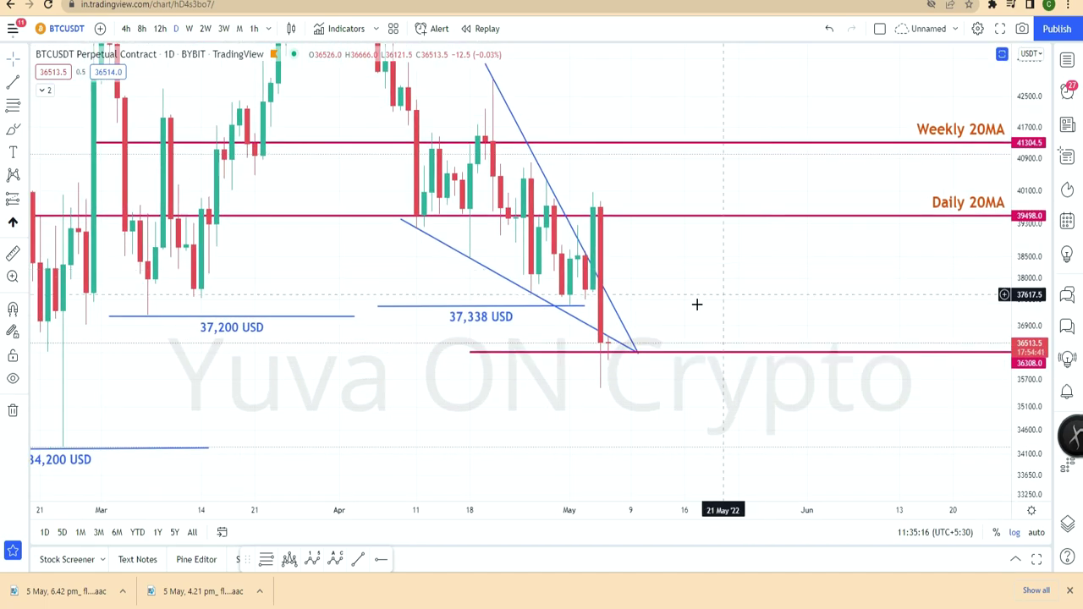
pyautogui.scroll(3, 696, 304)
pyautogui.moveTo(543, 325); pyautogui.dragTo(583, 363)
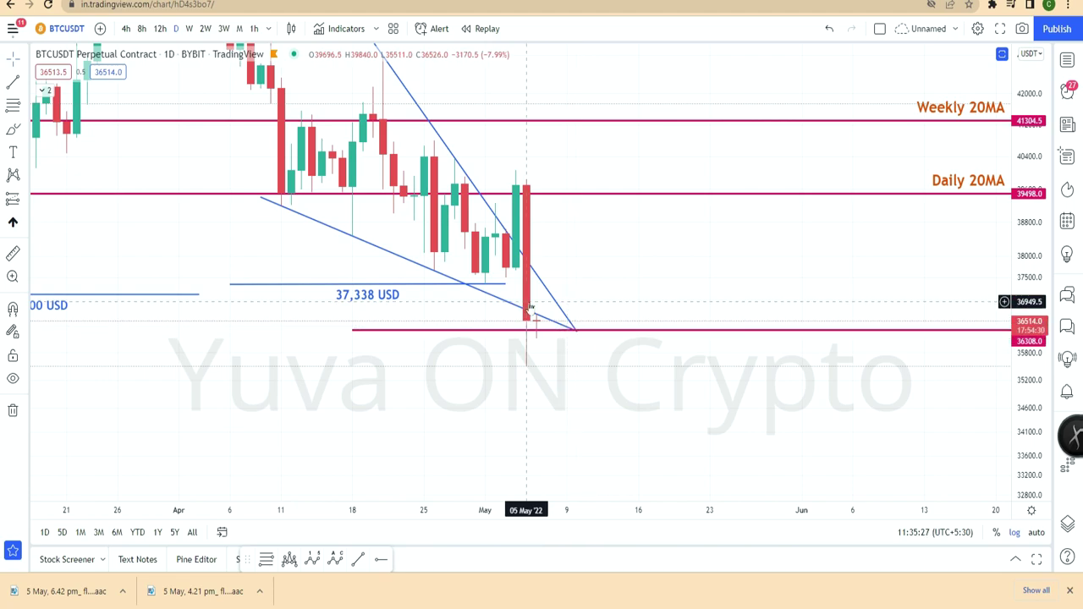
pyautogui.scroll(-3, 706, 341)
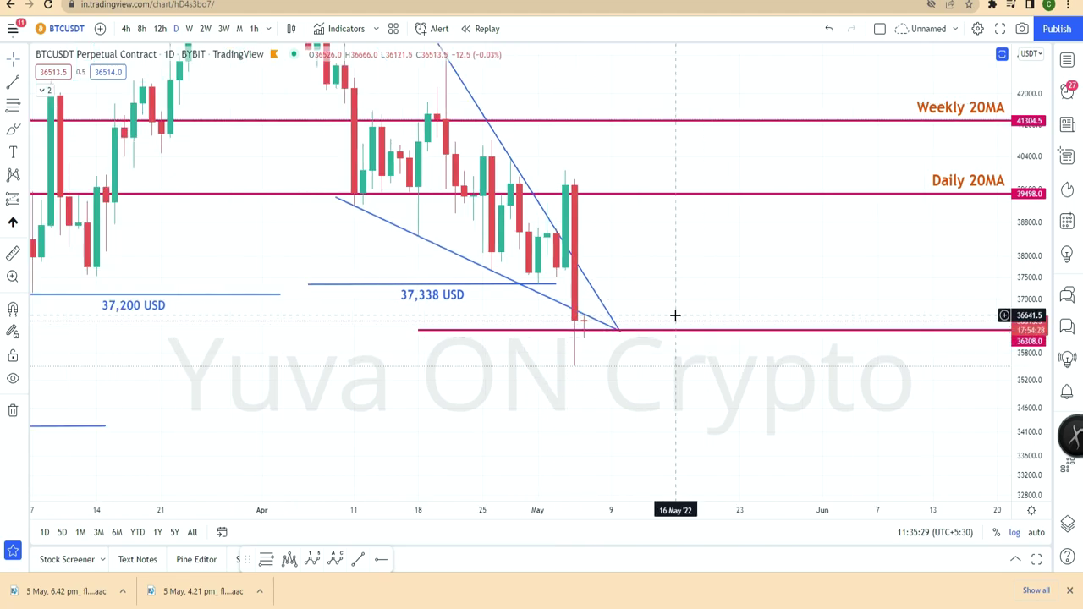
pyautogui.scroll(-5, 707, 279)
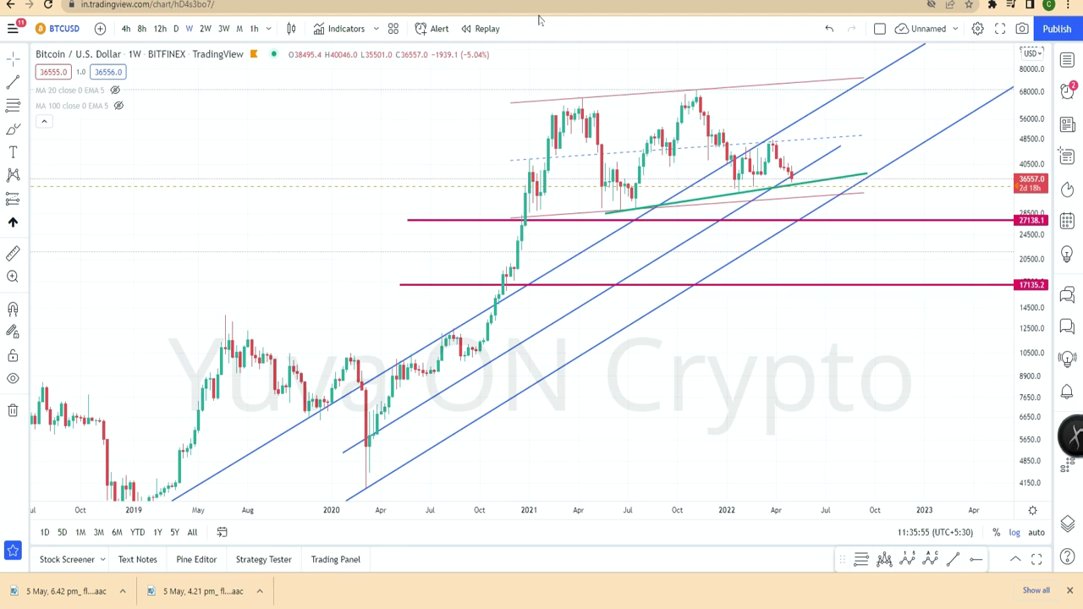
# Show the hidden MA 100 on the weekly BTCUSD chart
pyautogui.scroll(-5, 764, 367)
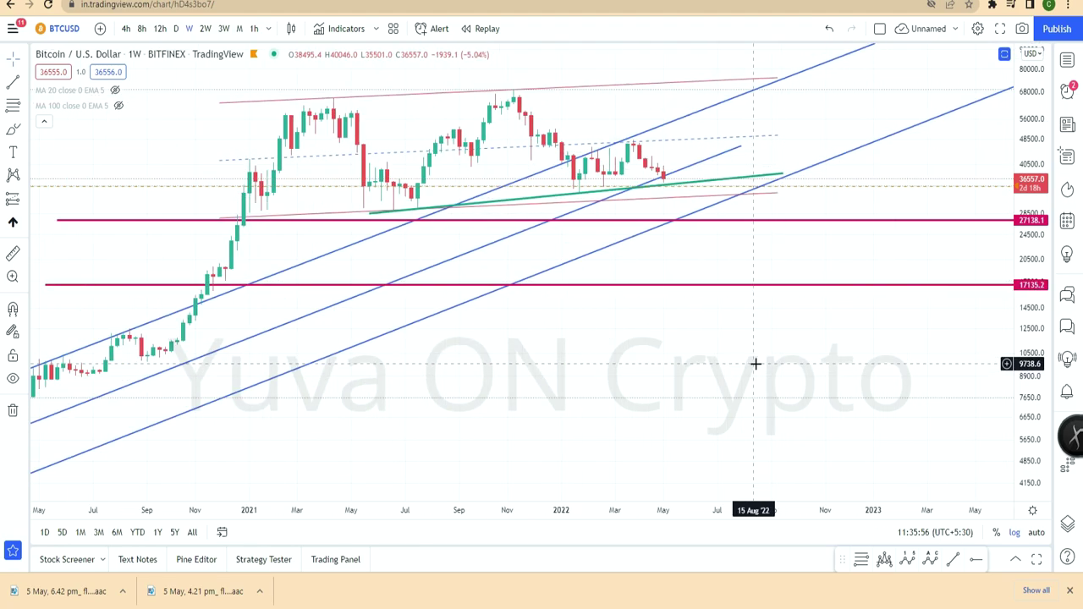
pyautogui.moveTo(778, 341); pyautogui.dragTo(745, 406)
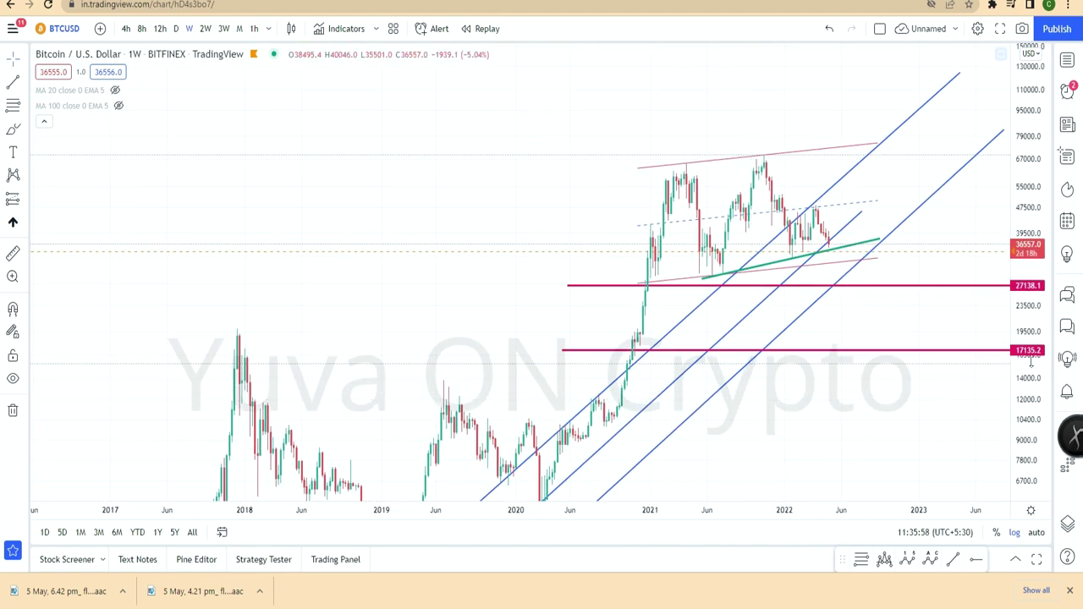
pyautogui.moveTo(1031, 363); pyautogui.dragTo(1022, 271)
pyautogui.scroll(4, 863, 331)
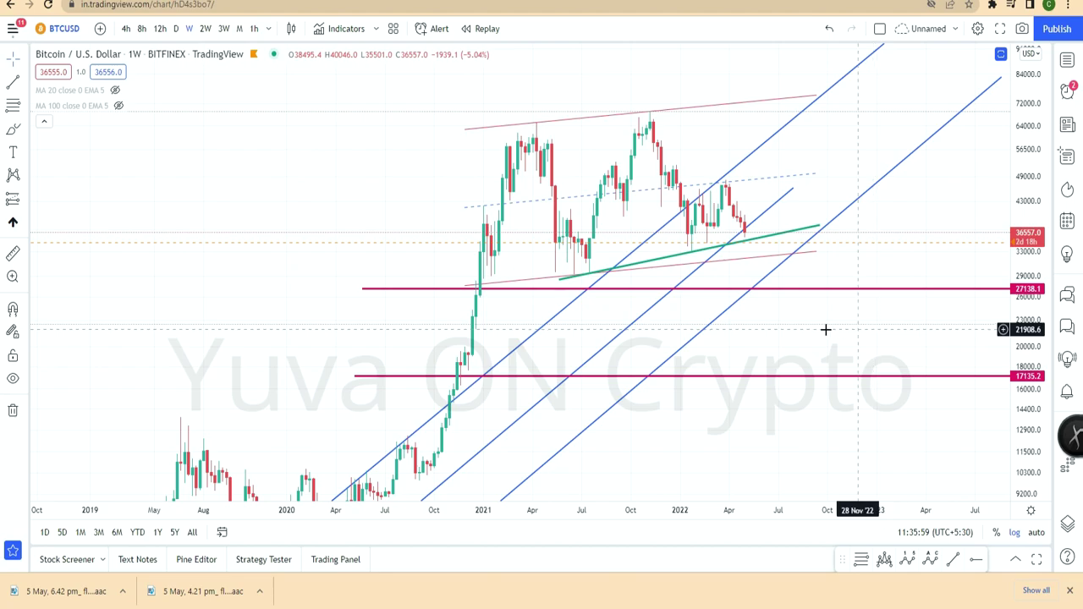
pyautogui.click(119, 108)
# Examine the weekly price against the MA 100, the green trend line and the blue channel, from the latest candles back to 2014
pyautogui.scroll(2, 687, 246)
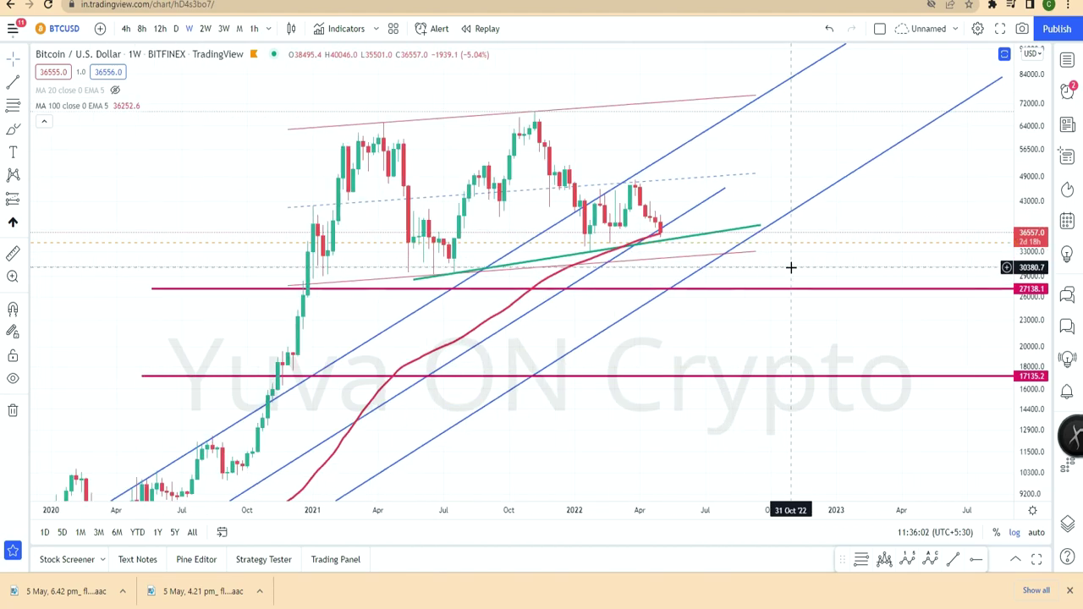
pyautogui.moveTo(1042, 271); pyautogui.dragTo(1036, 106)
pyautogui.scroll(4, 801, 169)
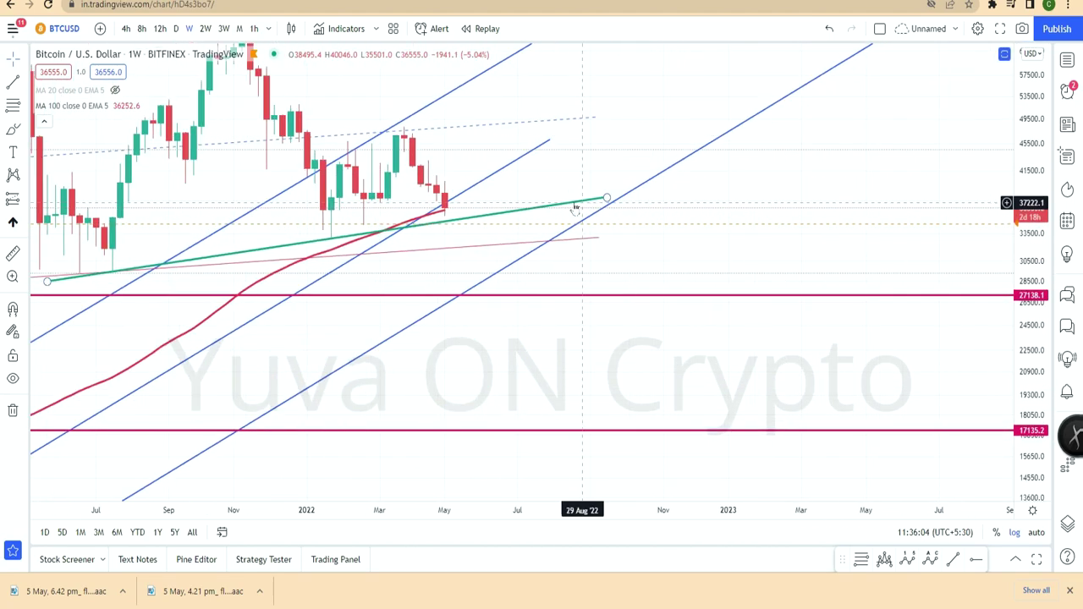
pyautogui.moveTo(559, 164); pyautogui.dragTo(814, 186)
pyautogui.scroll(3, 721, 212)
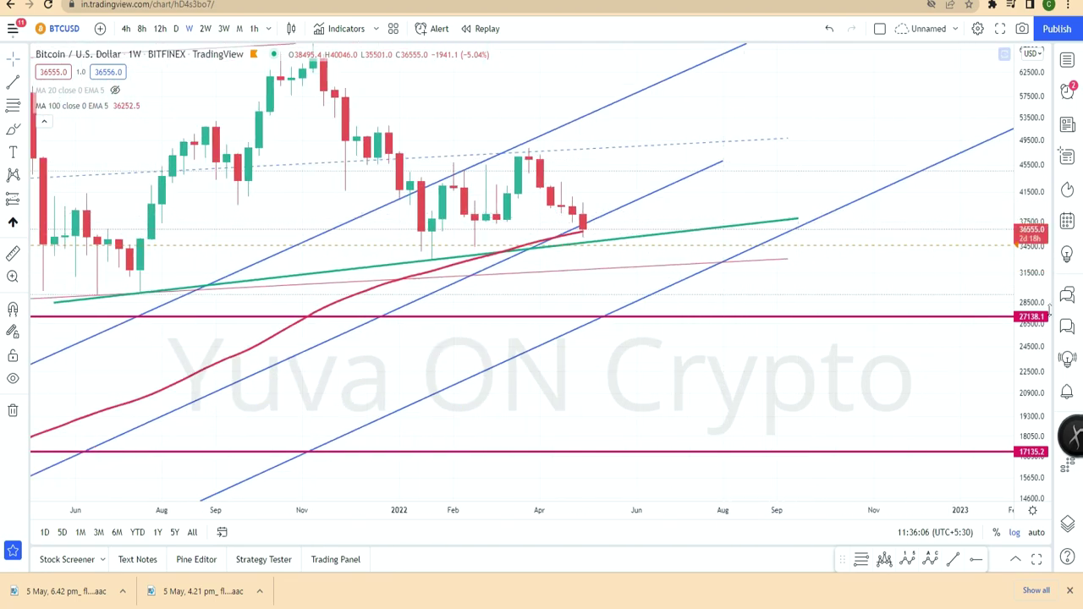
pyautogui.moveTo(1030, 260); pyautogui.dragTo(1015, 89)
pyautogui.moveTo(702, 139); pyautogui.dragTo(705, 246)
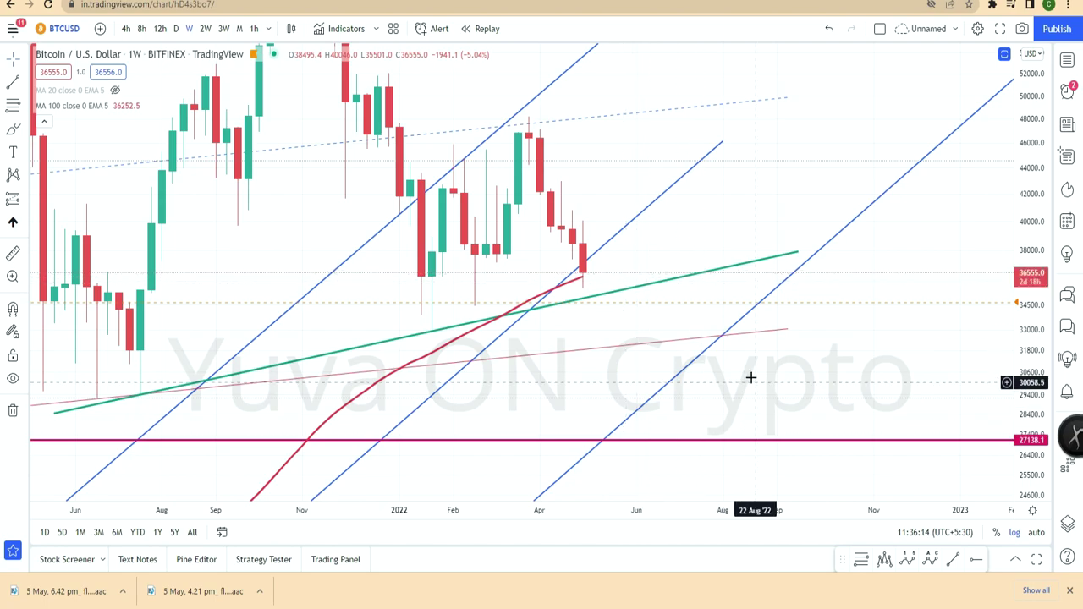
pyautogui.scroll(-2, 668, 339)
pyautogui.moveTo(742, 240); pyautogui.dragTo(746, 144)
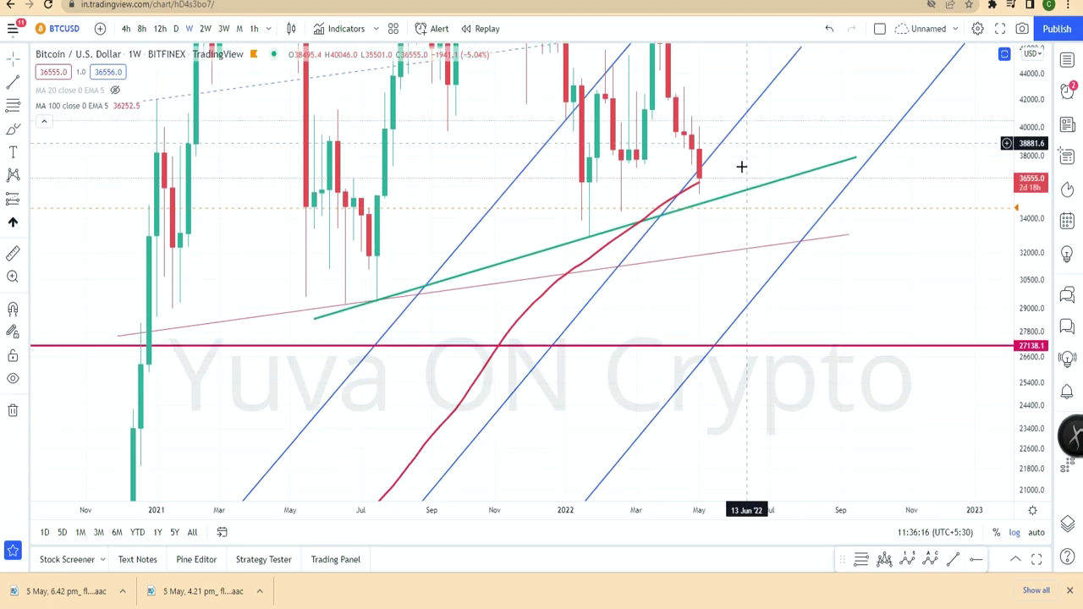
pyautogui.scroll(-2, 701, 351)
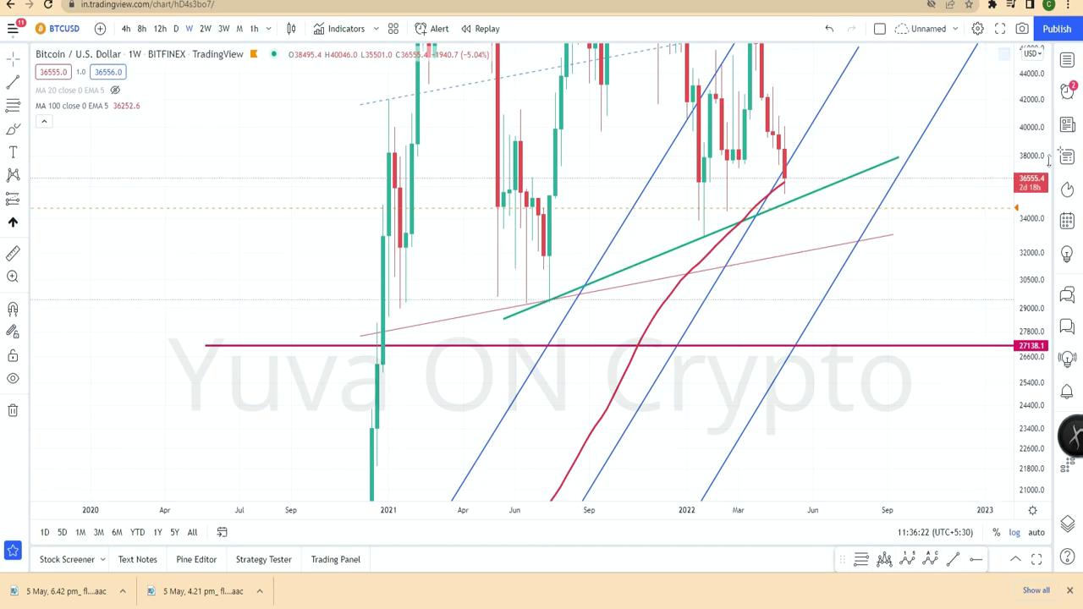
pyautogui.scroll(-3, 1049, 158)
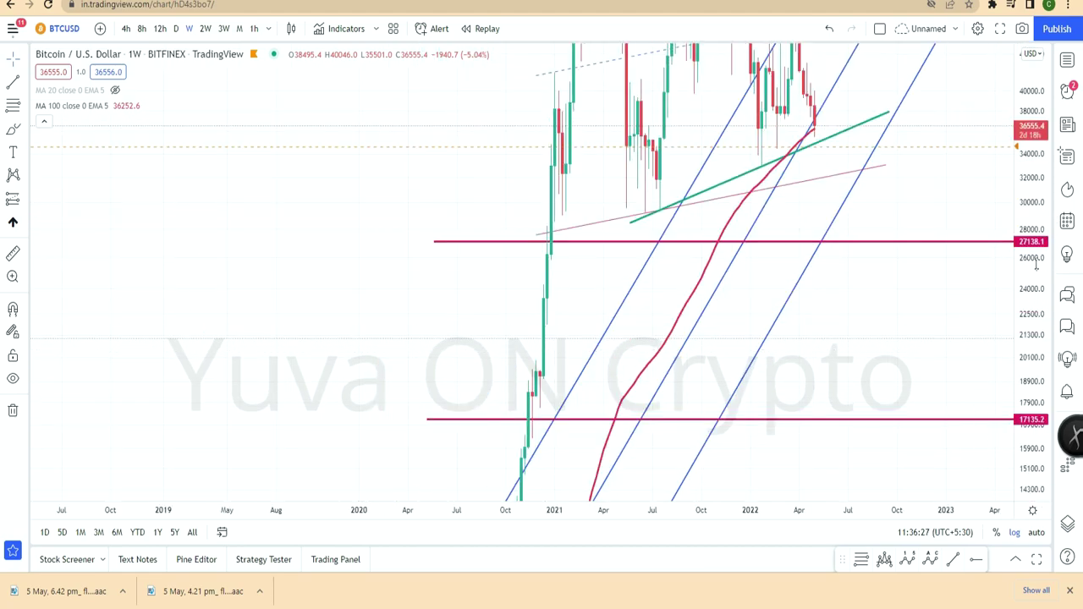
pyautogui.moveTo(1037, 265); pyautogui.dragTo(1003, 455)
pyautogui.moveTo(737, 429); pyautogui.dragTo(801, 280)
pyautogui.scroll(-5, 482, 346)
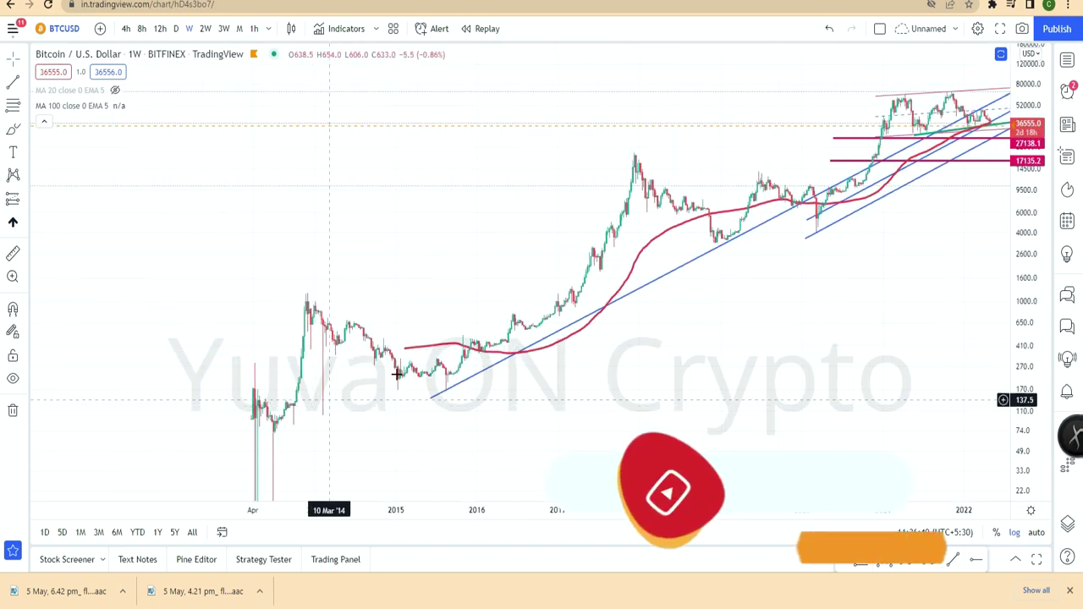
pyautogui.moveTo(1022, 275); pyautogui.dragTo(1019, 362)
pyautogui.moveTo(755, 377); pyautogui.dragTo(607, 374)
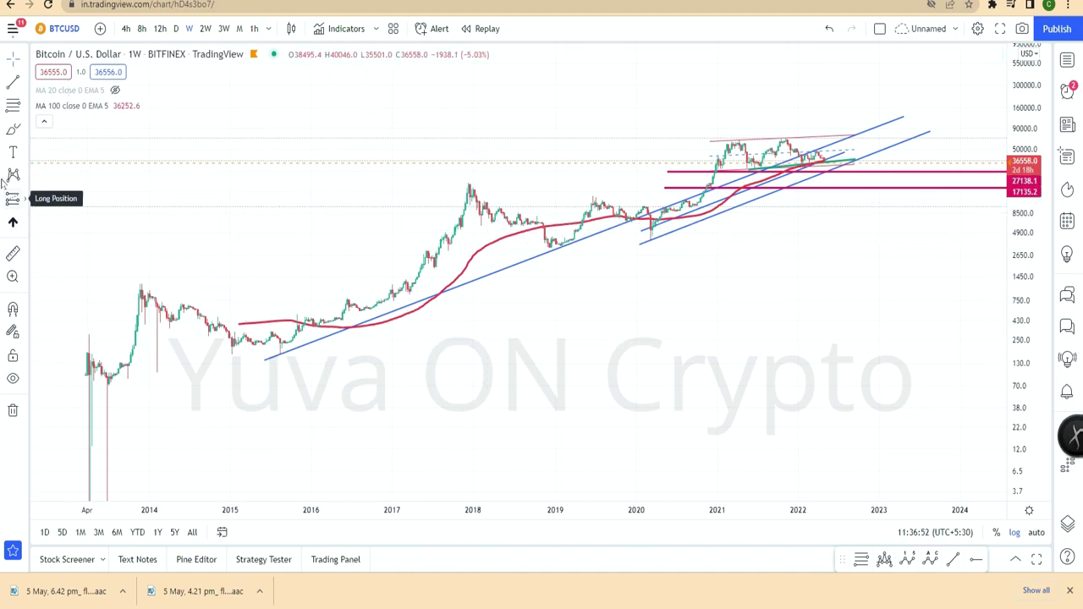
# Circle the 2016–2018 and 2020–2021 rallies above the MA 100 with the Brush, and undo both strokes
pyautogui.click(12, 128)
pyautogui.moveTo(318, 325)
pyautogui.mouseDown()
pyautogui.moveTo(459, 176)
pyautogui.moveTo(470, 246)
pyautogui.moveTo(312, 320)
pyautogui.mouseUp()
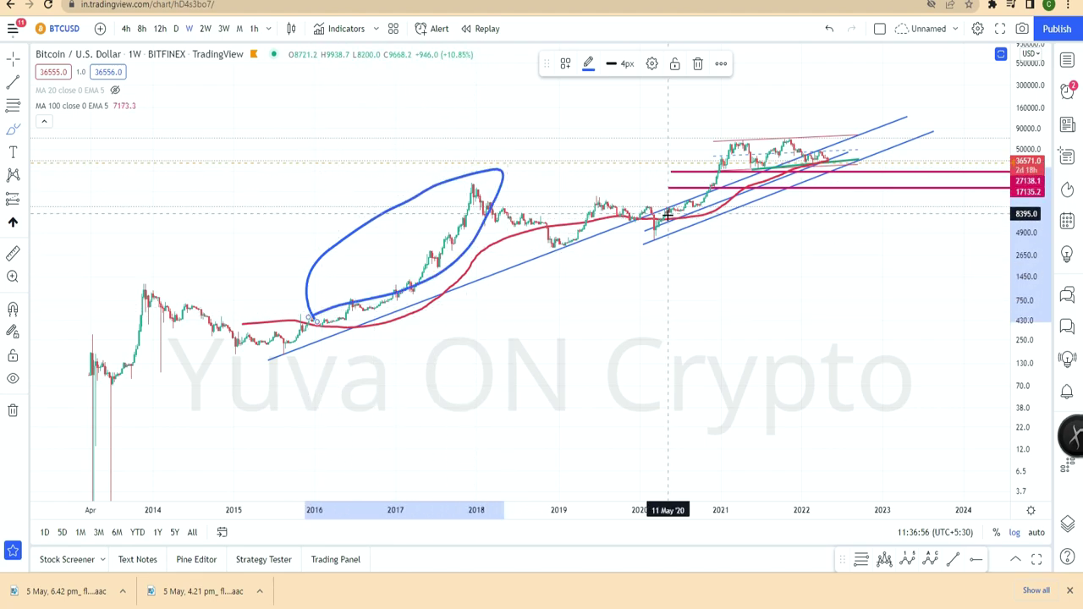
pyautogui.moveTo(666, 217)
pyautogui.mouseDown()
pyautogui.moveTo(691, 162)
pyautogui.moveTo(737, 133)
pyautogui.moveTo(705, 223)
pyautogui.moveTo(655, 218)
pyautogui.mouseUp()
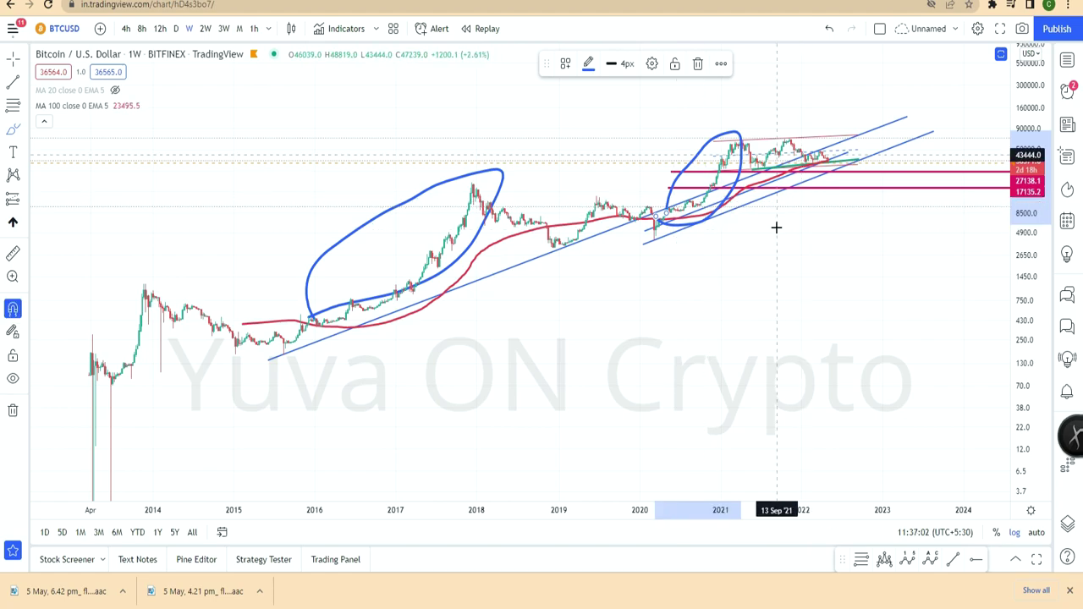
pyautogui.hotkey('ctrl', 'z')
pyautogui.hotkey('ctrl', 'z')
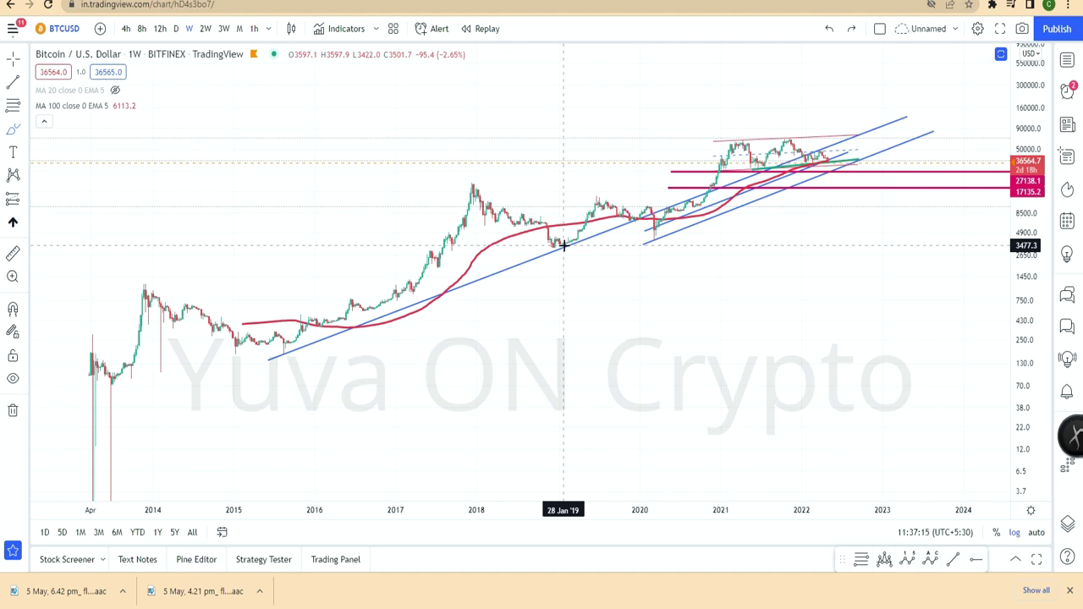
# Measure the drop from the MA 100 to the price low around the end of 2018, and clear the measurement
pyautogui.scroll(1, 495, 216)
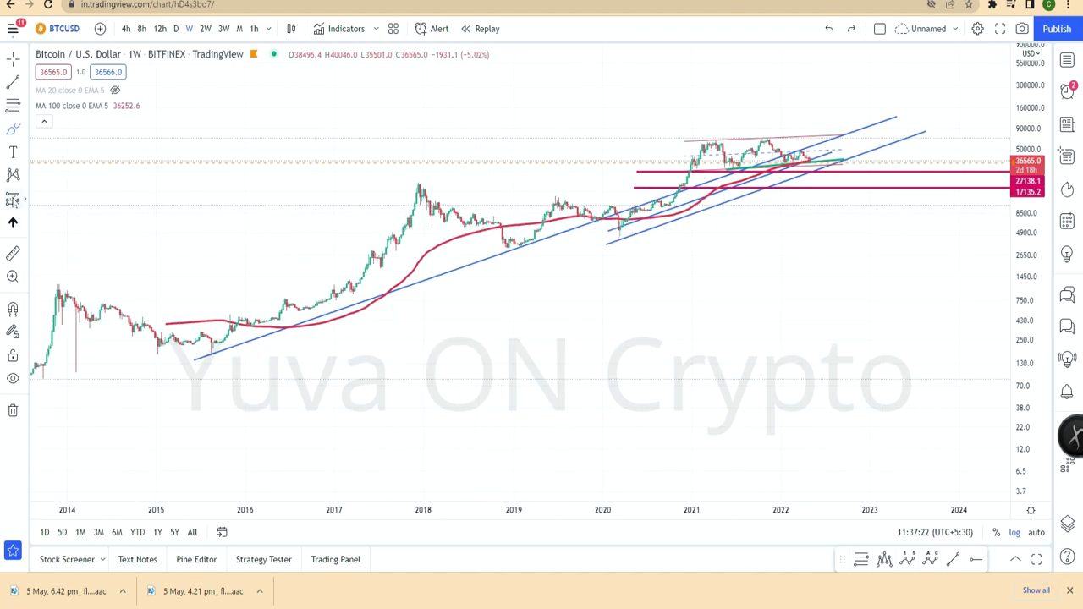
pyautogui.click(13, 252)
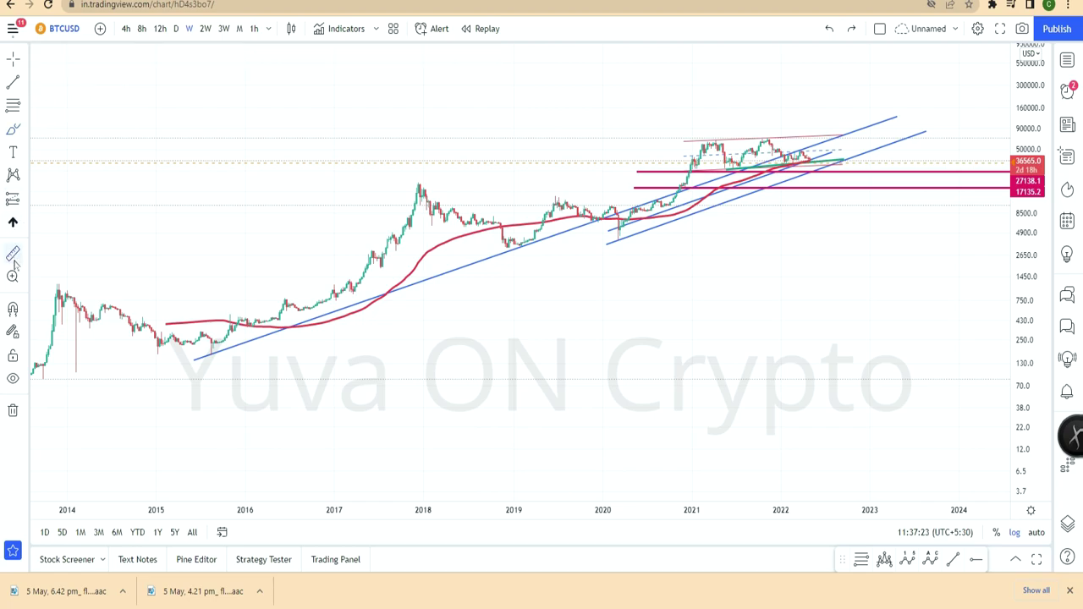
pyautogui.click(505, 226)
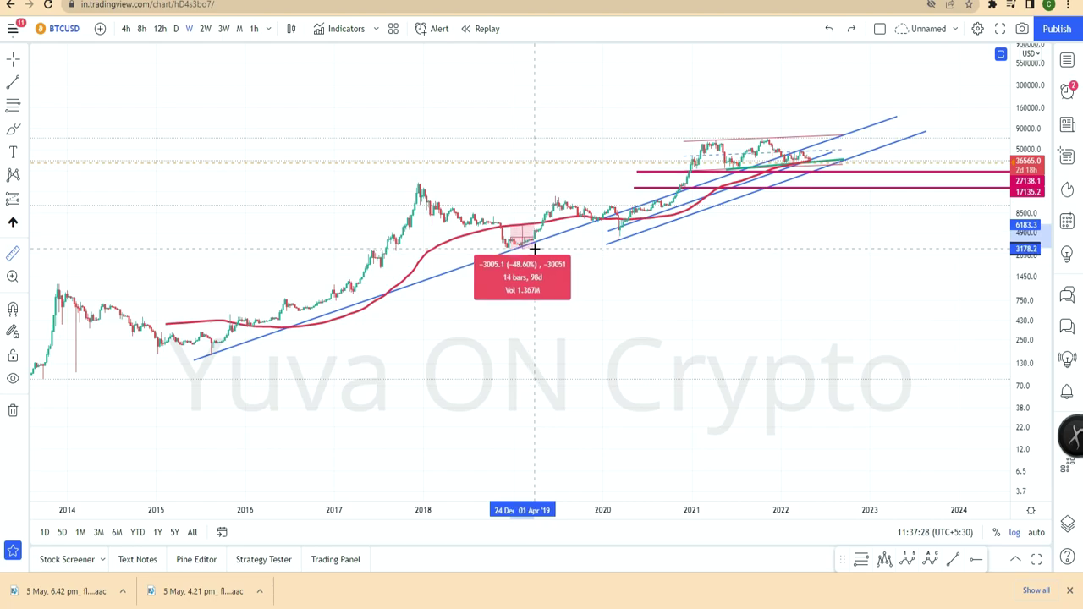
pyautogui.click(533, 248)
pyautogui.moveTo(1041, 363); pyautogui.dragTo(1019, 132)
pyautogui.click(721, 227)
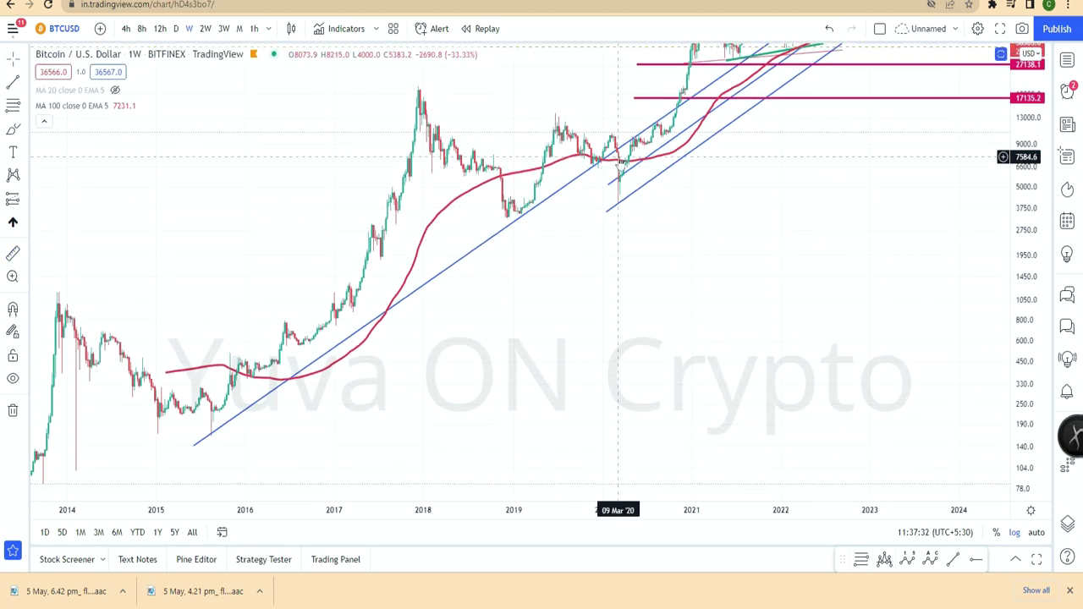
# Measure the drop from the MA 100 to the March 2020 price low, and clear the measurement
pyautogui.click(15, 251)
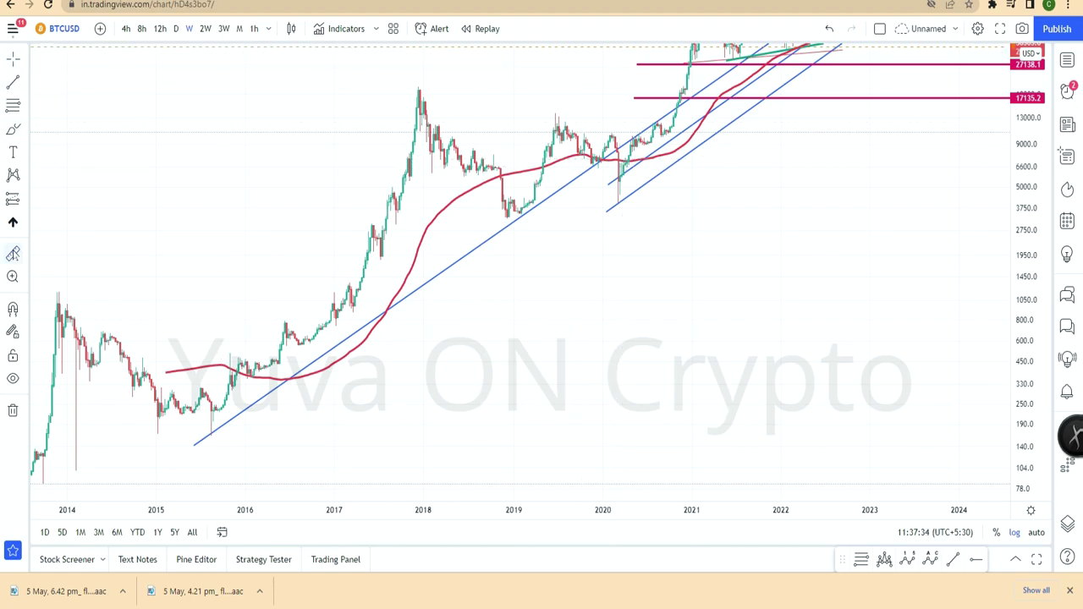
pyautogui.click(627, 159)
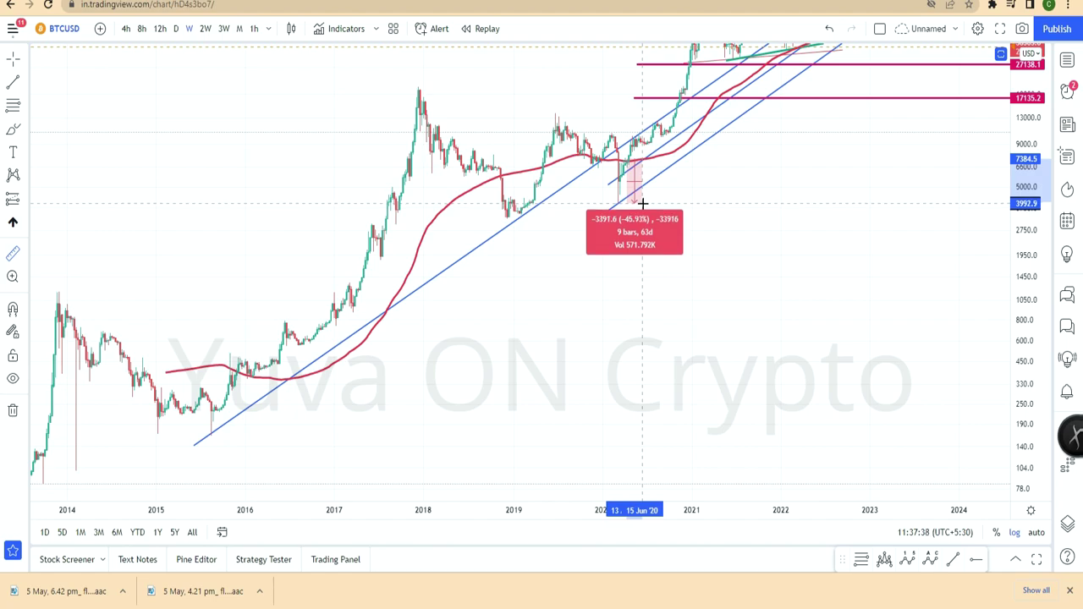
pyautogui.click(642, 204)
pyautogui.click(719, 190)
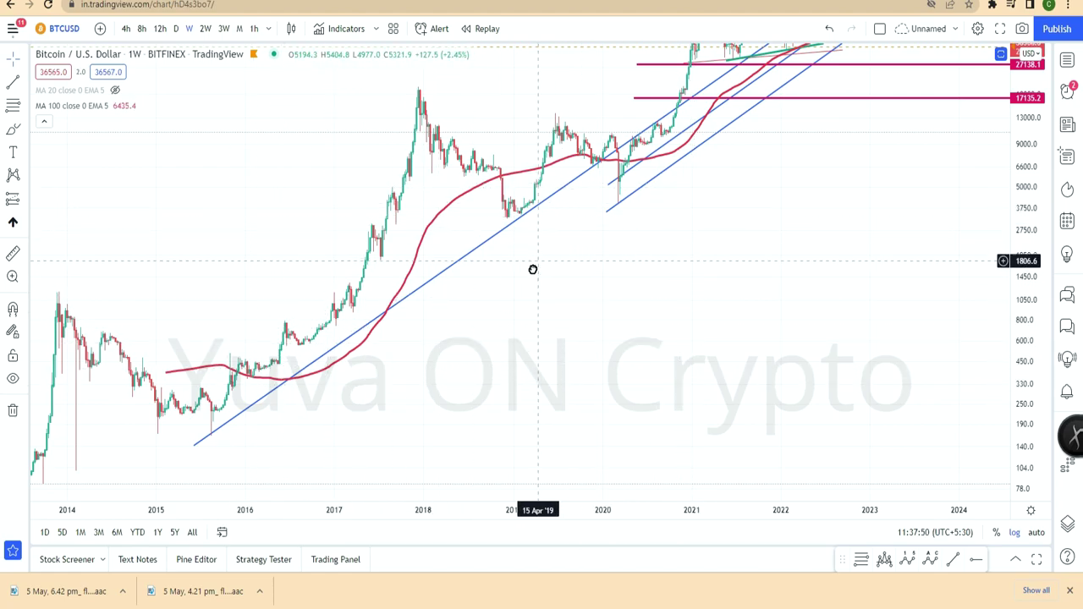
# Measure the rise from the early 2016 price near the MA 100 to the 2017–2018 peak, and clear the measurement
pyautogui.moveTo(532, 269); pyautogui.dragTo(459, 338)
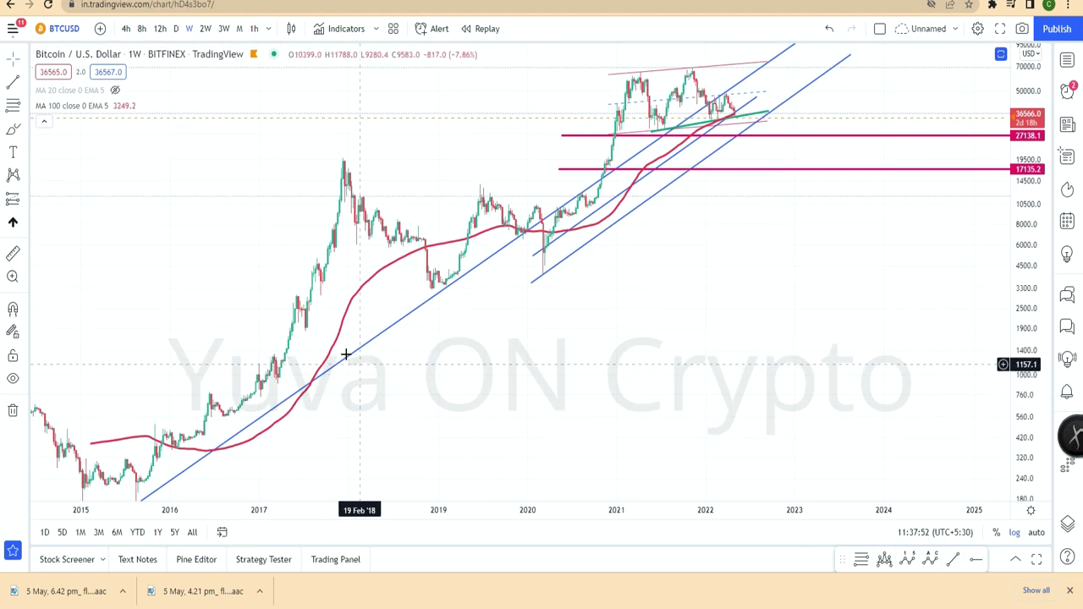
pyautogui.click(13, 255)
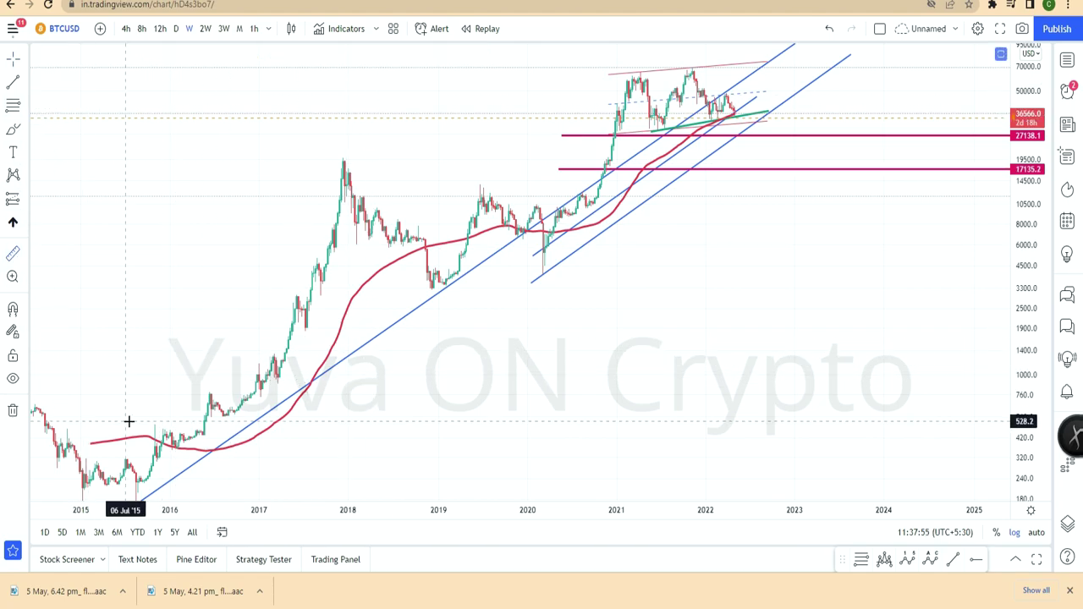
pyautogui.click(171, 446)
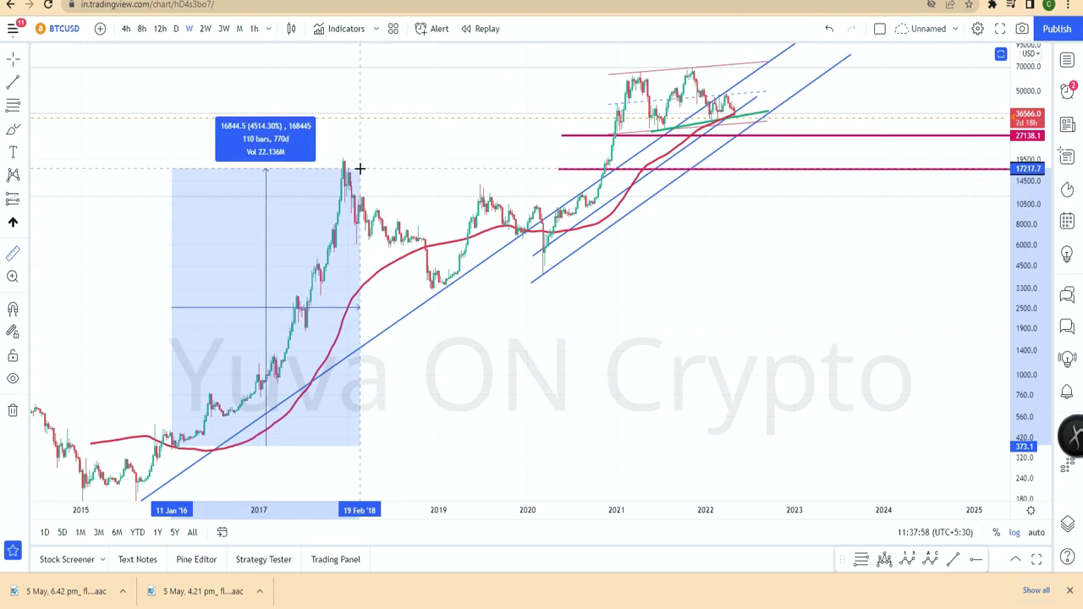
pyautogui.click(357, 160)
pyautogui.moveTo(688, 258); pyautogui.dragTo(684, 322)
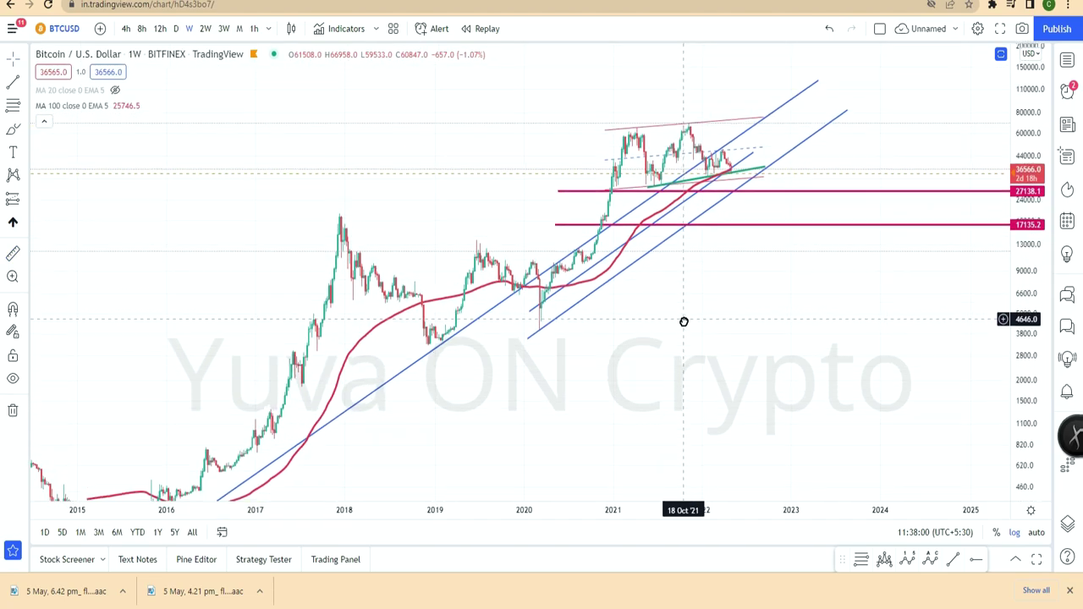
# Measure the rally from the MA 100 area at the end of March 2020 to the March 2021 high, and clear the measurement
pyautogui.click(12, 253)
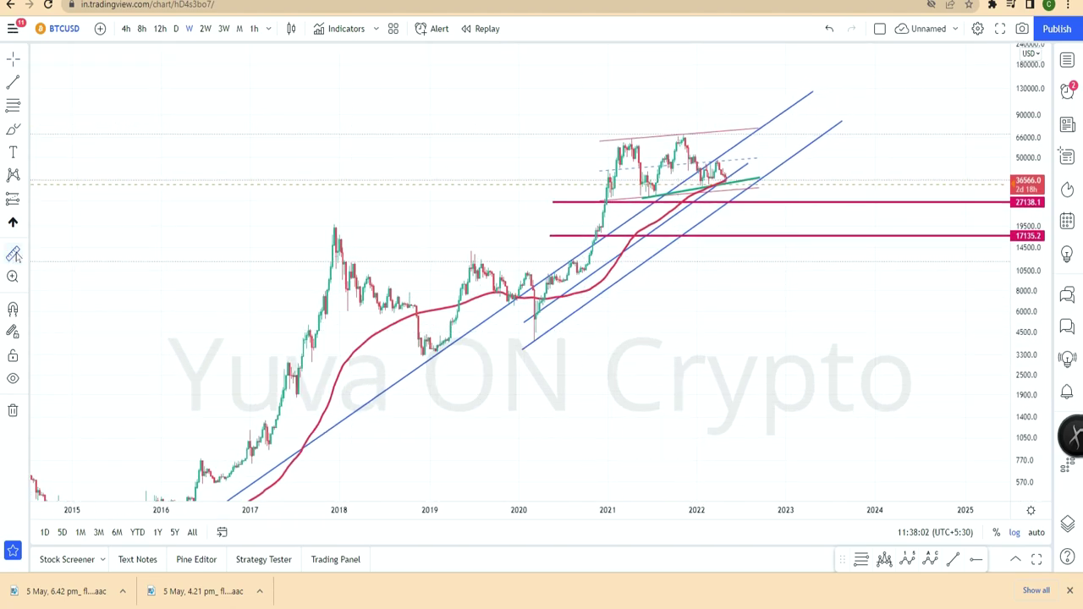
pyautogui.click(539, 291)
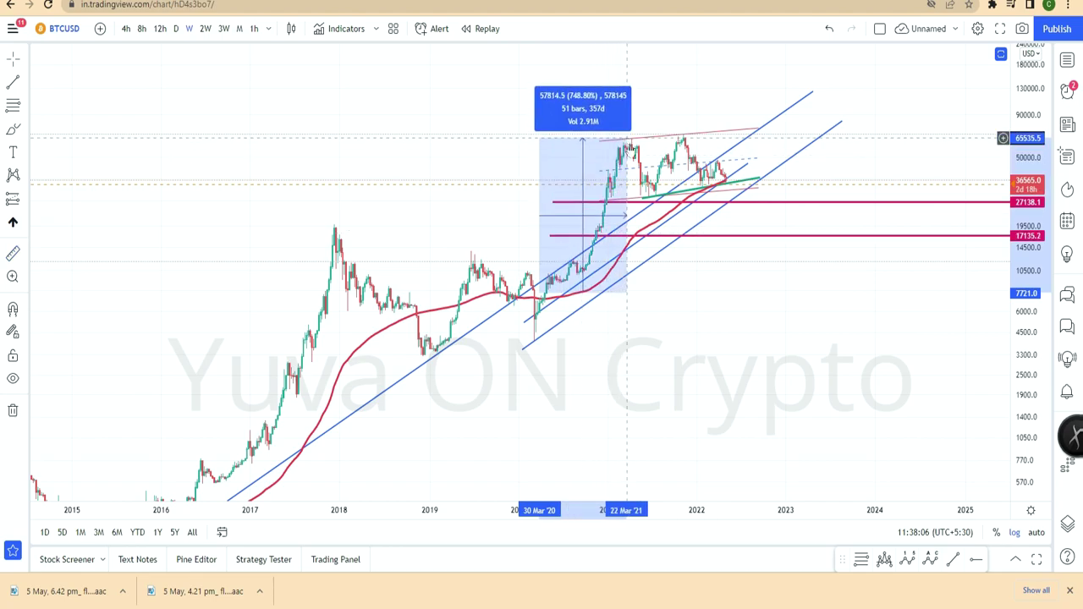
pyautogui.click(627, 138)
pyautogui.click(706, 316)
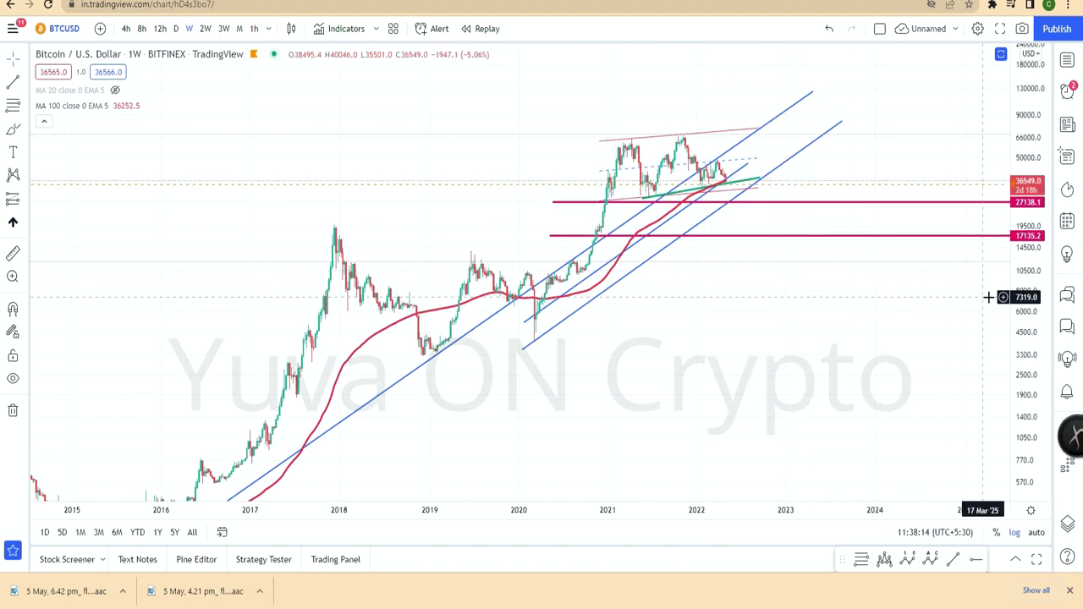
# Switch to the Yuva On Crypto YouTube channel and look through its popular uploads and Crypto Breakouts playlist
pyautogui.scroll(5, 686, 375)
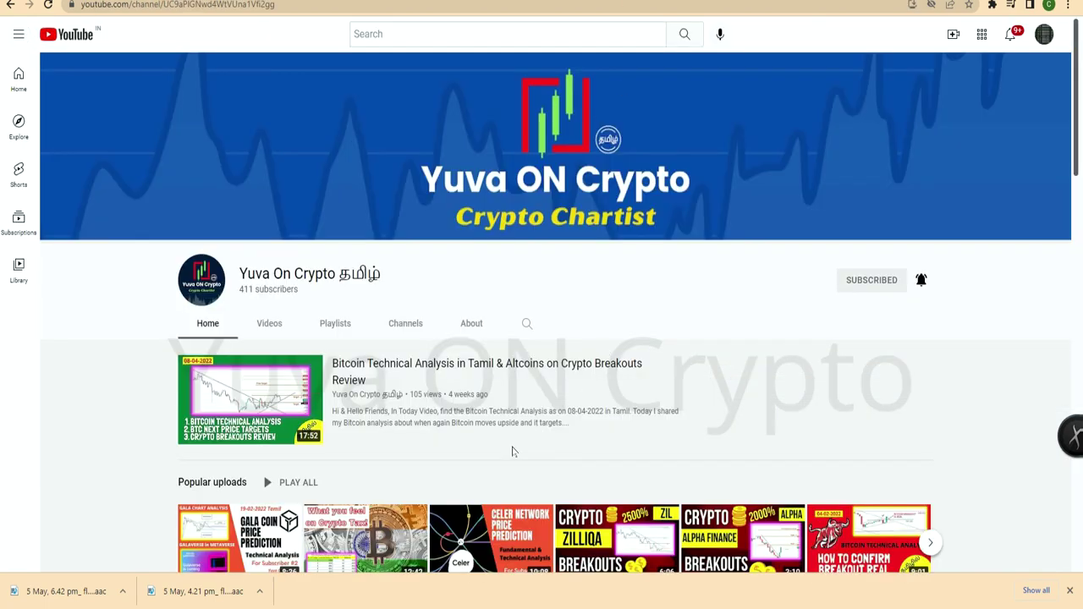
pyautogui.scroll(-3, 513, 451)
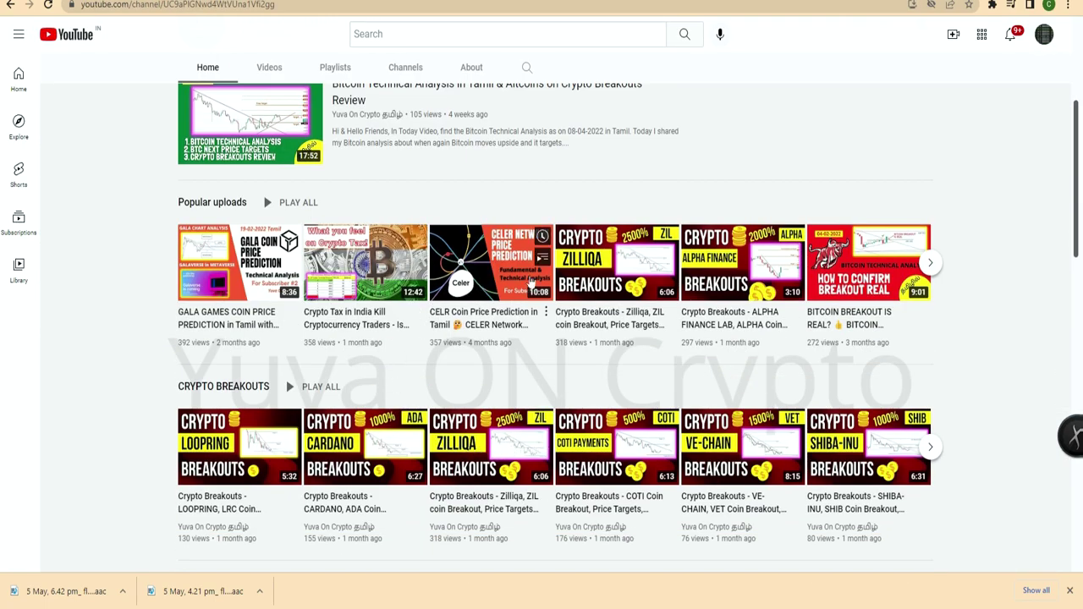
pyautogui.scroll(3, 719, 246)
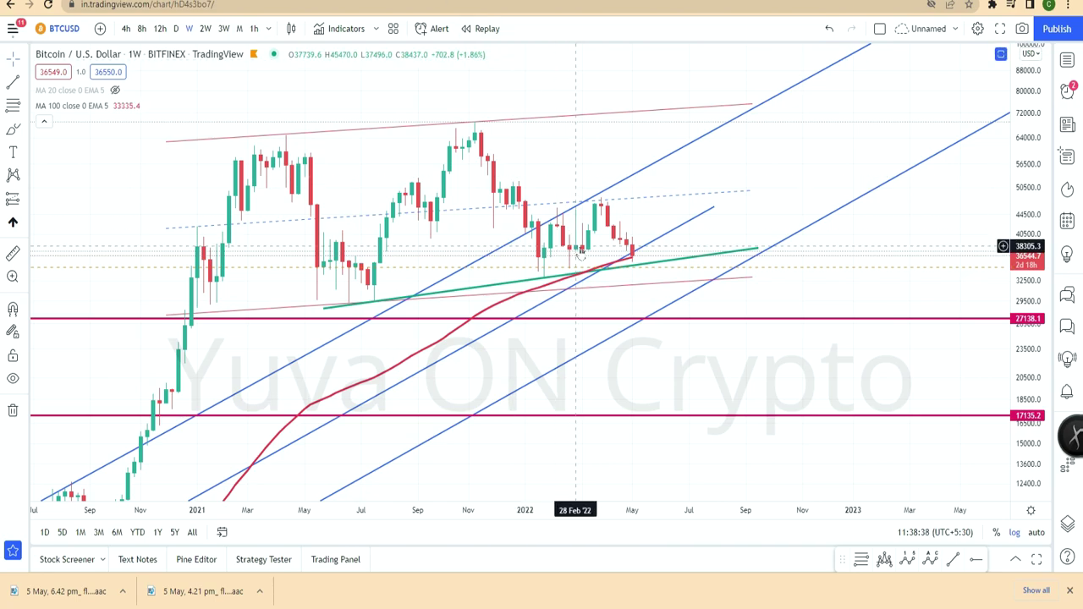
# Back on the weekly Bitcoin chart, measure a possible drop from the latest candle to about 21056, and clear the measurement
pyautogui.scroll(-3, 696, 332)
pyautogui.scroll(3, 695, 333)
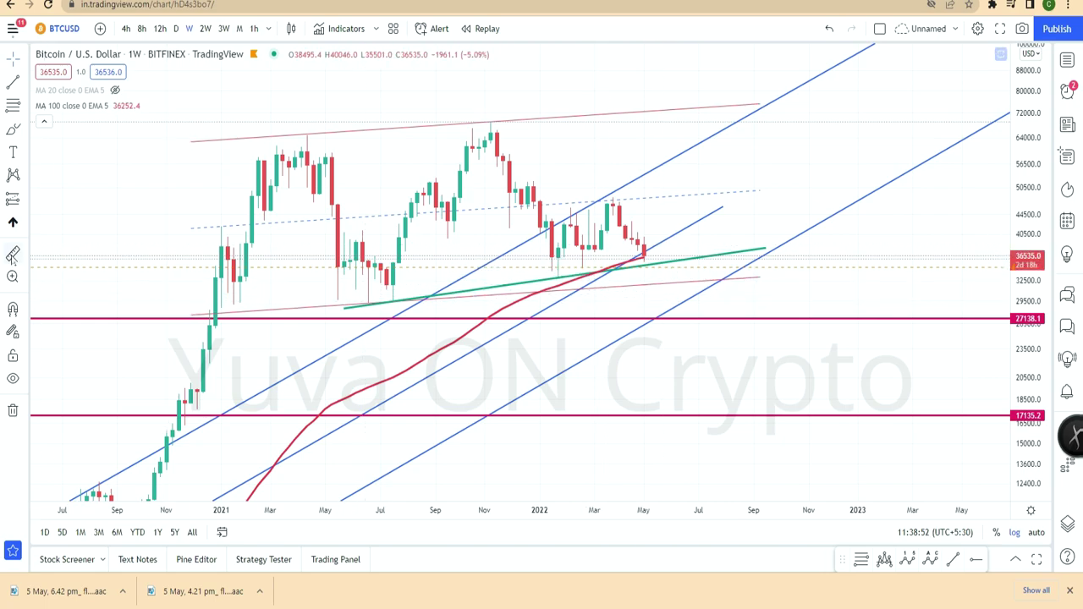
pyautogui.click(13, 253)
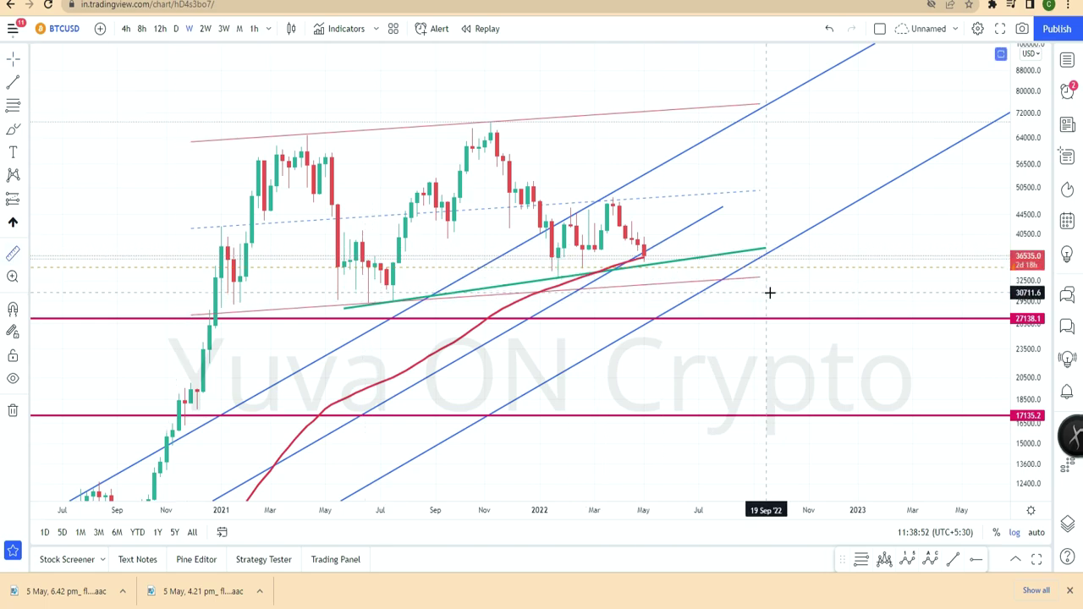
pyautogui.click(647, 256)
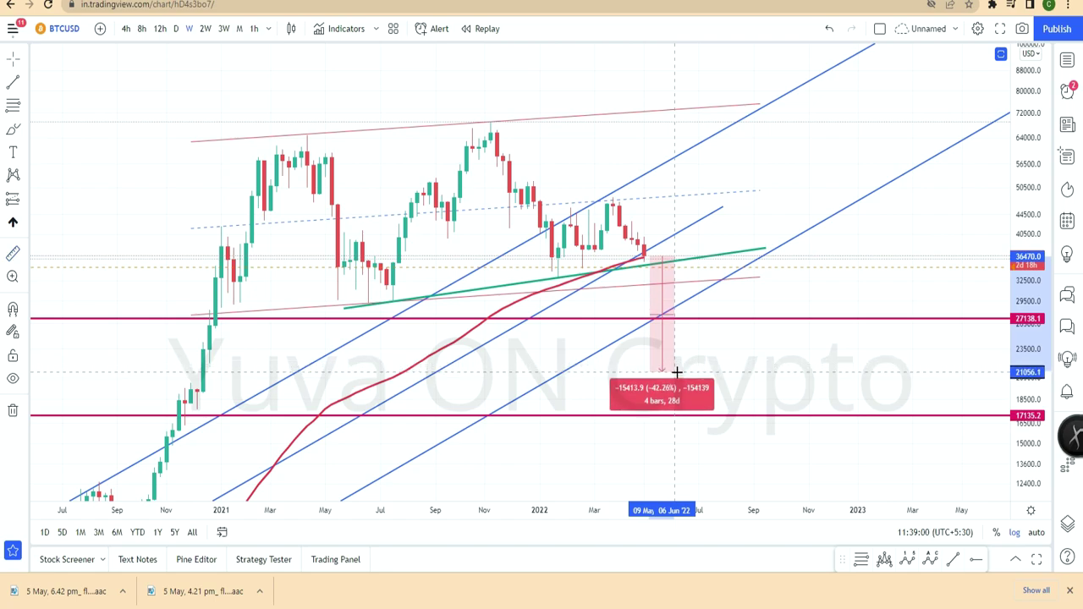
pyautogui.click(677, 372)
pyautogui.click(707, 348)
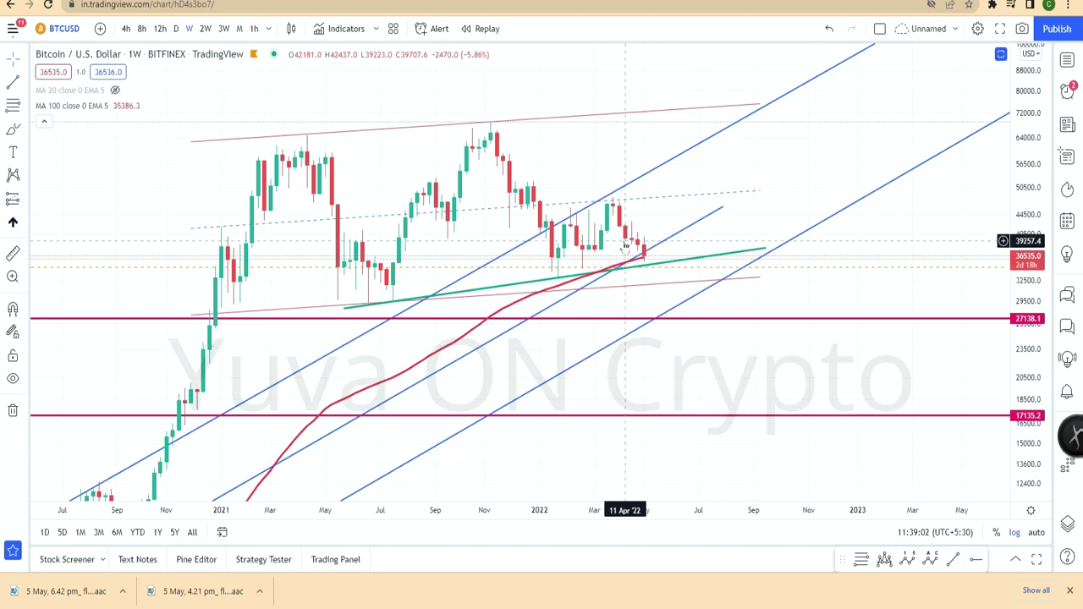
# Examine the latest weekly candles against the MA 100, the green trend line, the blue channel and the horizontal support levels
pyautogui.scroll(-3, 604, 362)
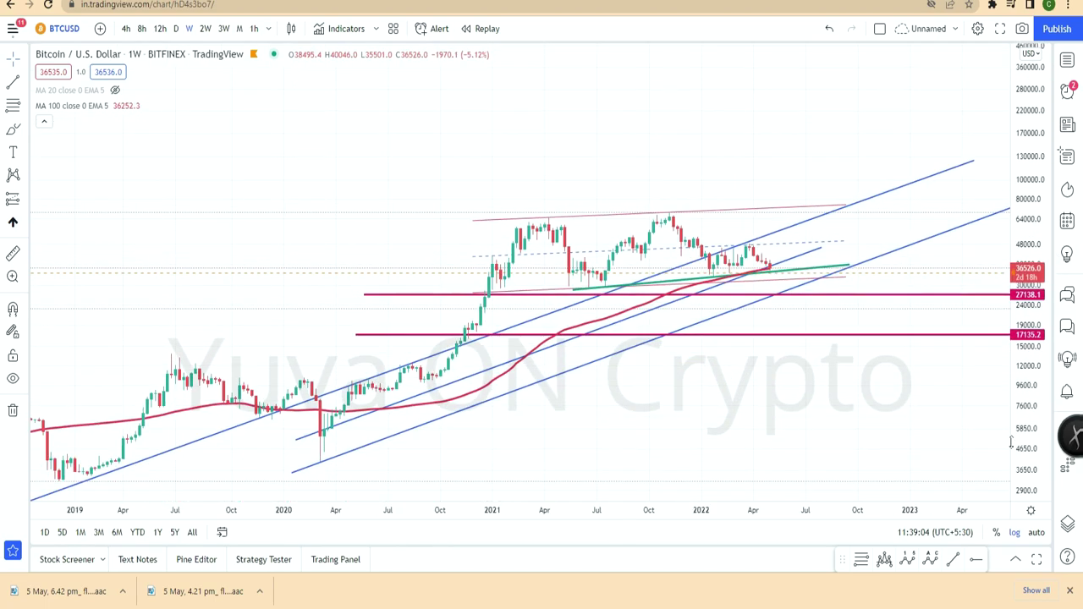
pyautogui.scroll(-2, 311, 423)
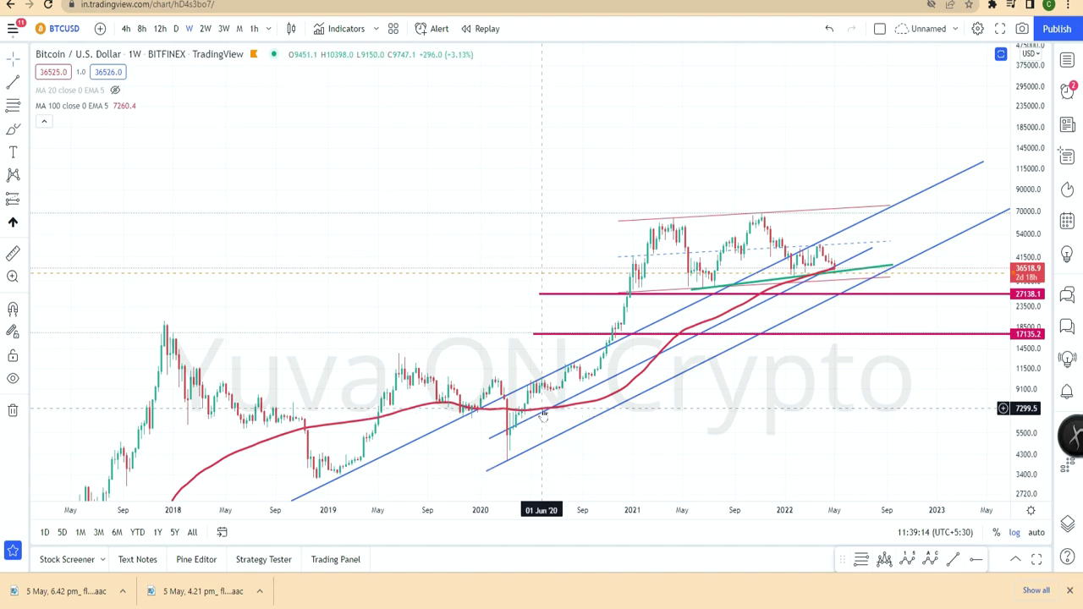
pyautogui.scroll(2, 866, 389)
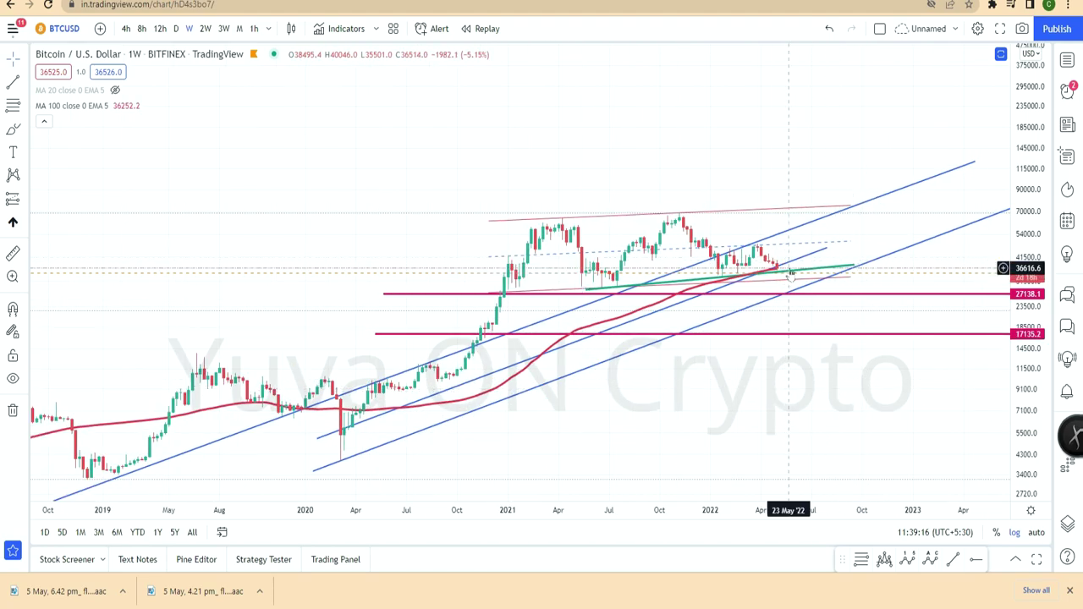
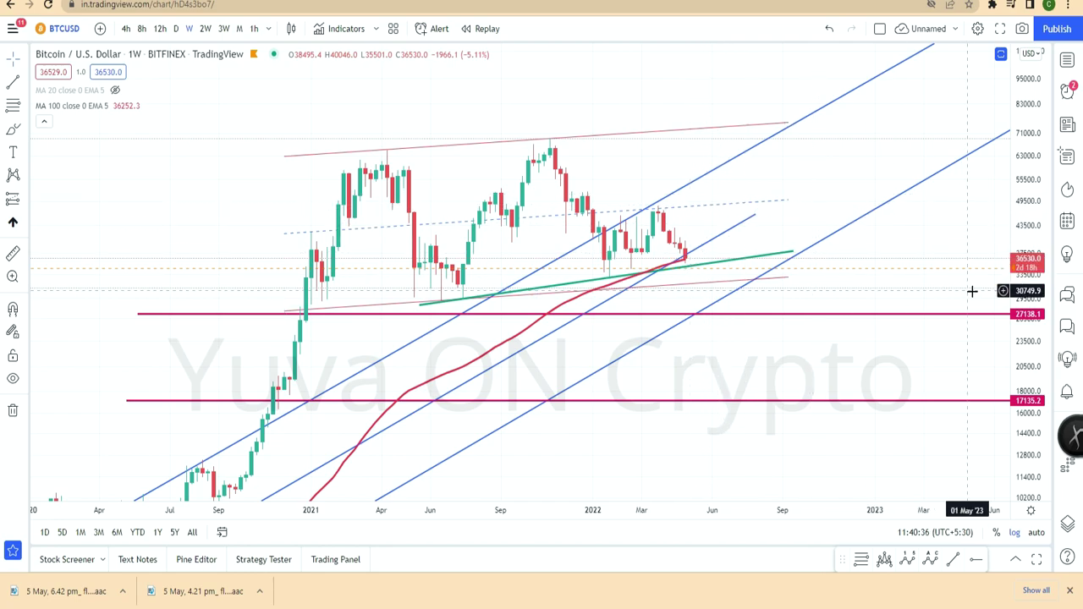
pyautogui.moveTo(1025, 336); pyautogui.dragTo(1019, 253)
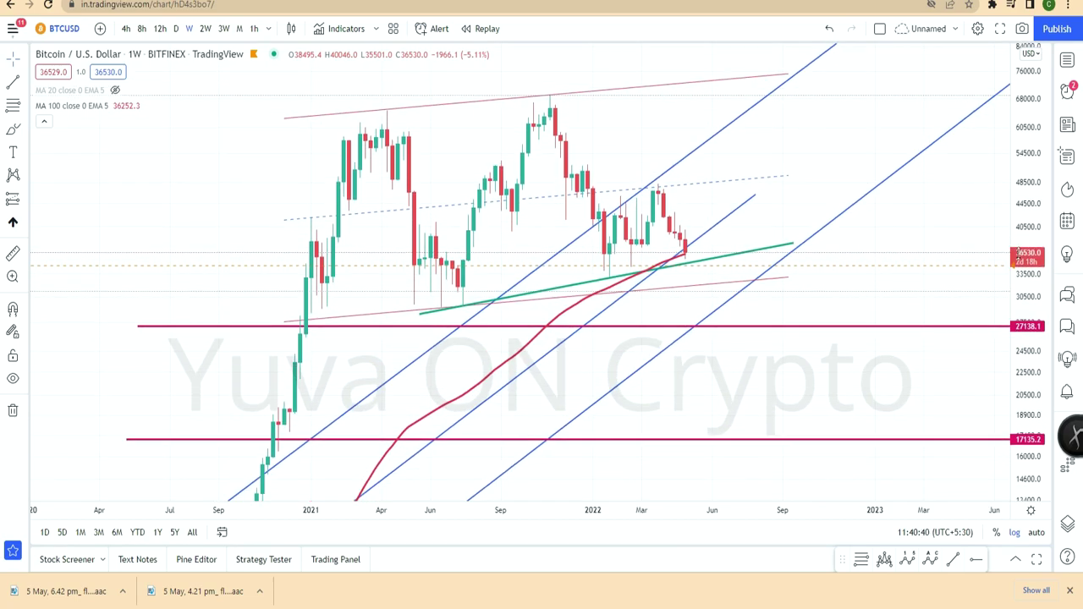
pyautogui.moveTo(1019, 253); pyautogui.dragTo(1034, 290)
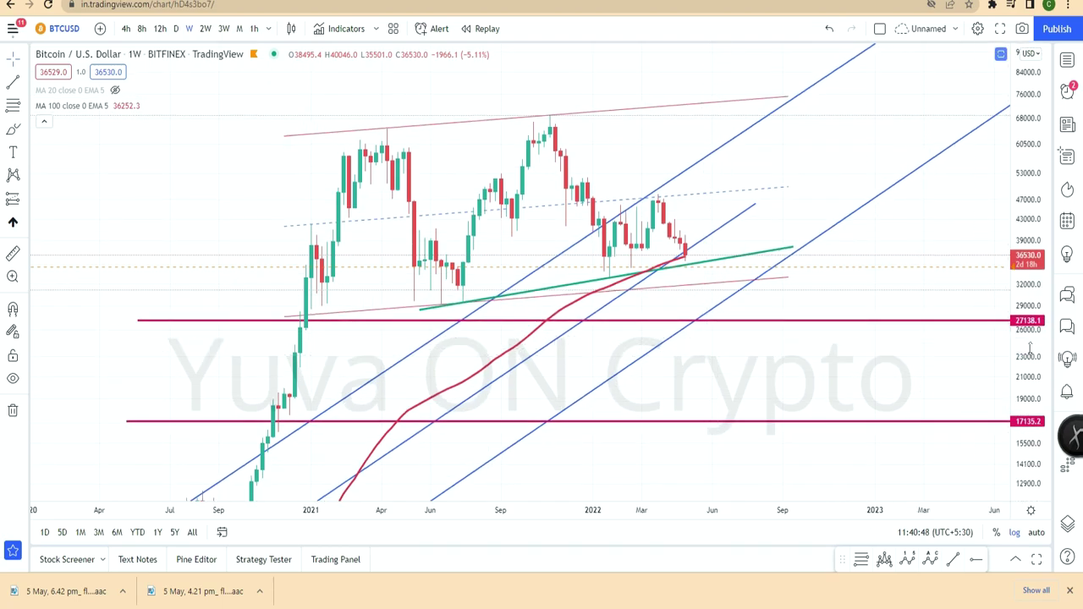
pyautogui.moveTo(1038, 329); pyautogui.dragTo(1012, 132)
pyautogui.scroll(4, 902, 259)
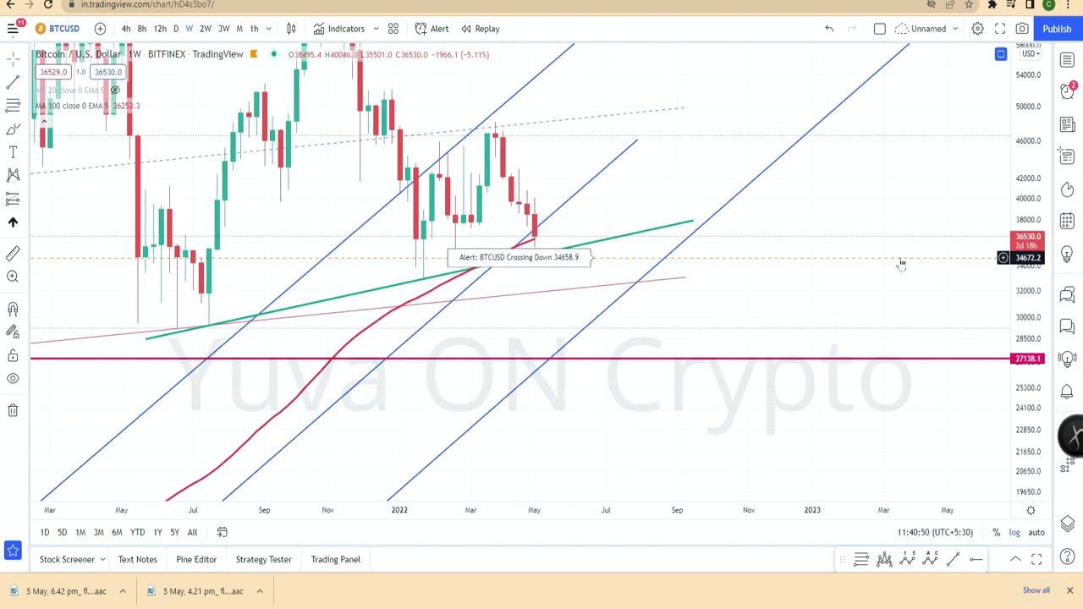
pyautogui.moveTo(615, 243); pyautogui.dragTo(672, 263)
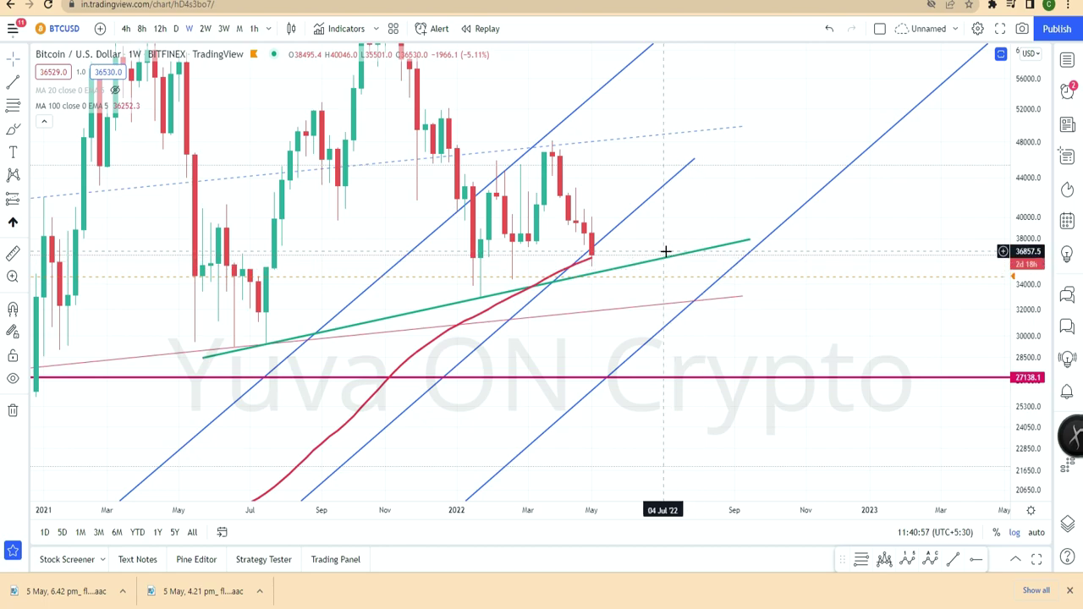
pyautogui.moveTo(617, 260); pyautogui.dragTo(726, 248)
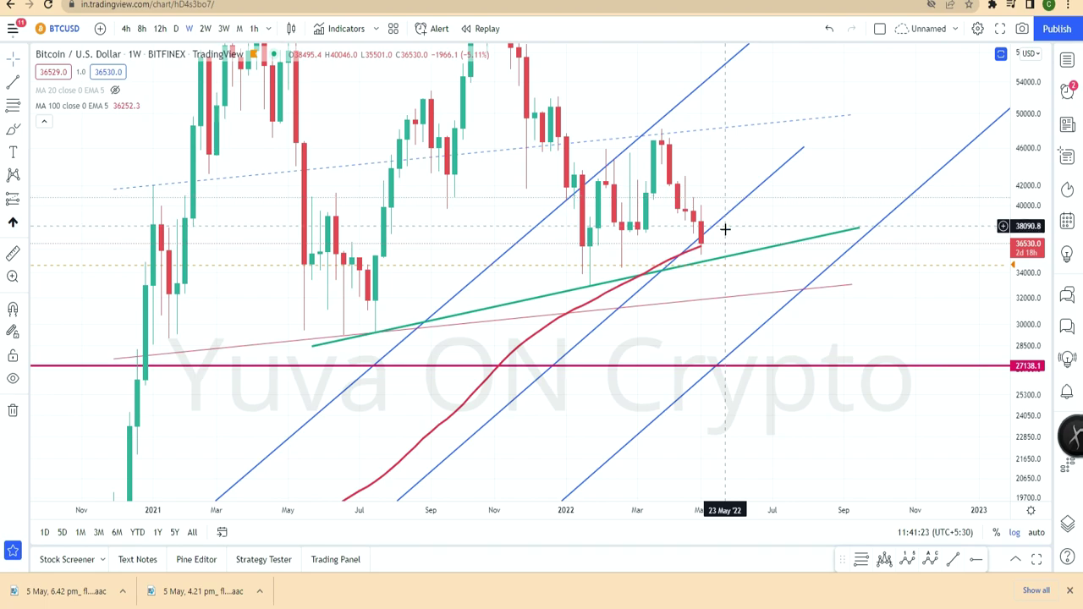
# Delete the green trend line under the 2021–2022 lows
pyautogui.scroll(-3, 776, 314)
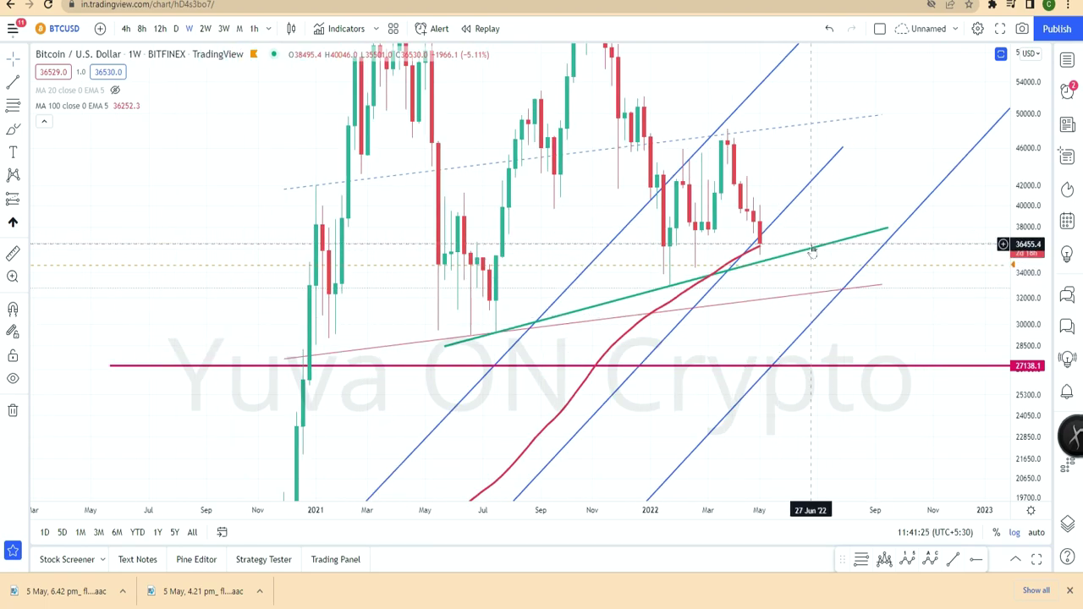
pyautogui.click(808, 247)
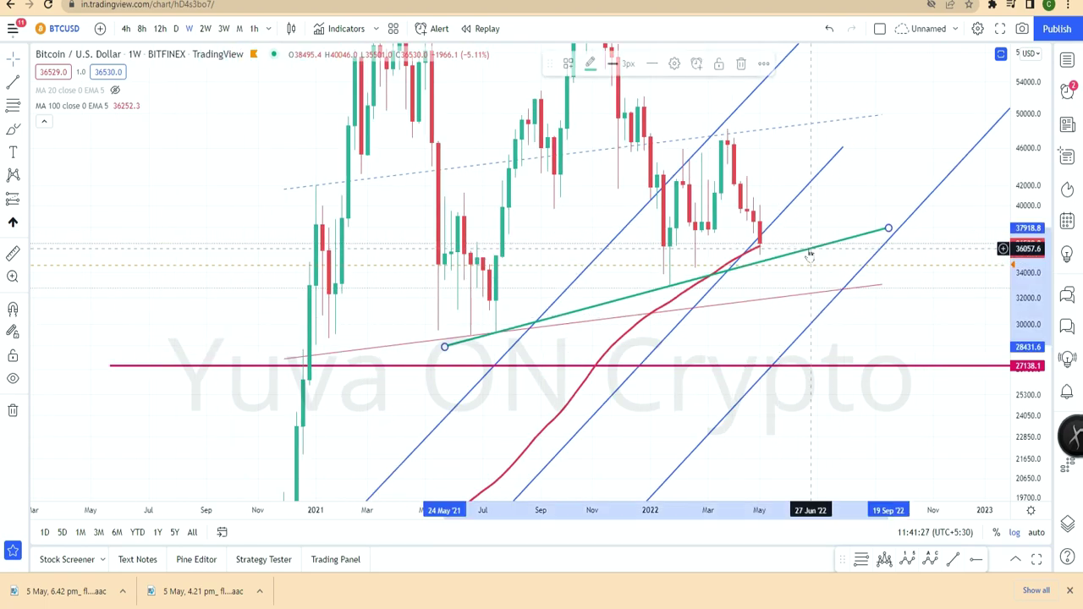
pyautogui.press('Delete')
# Examine how the 2021–2022 weekly highs and lows fit inside the thin pink parallel channel
pyautogui.moveTo(1037, 208); pyautogui.dragTo(1019, 338)
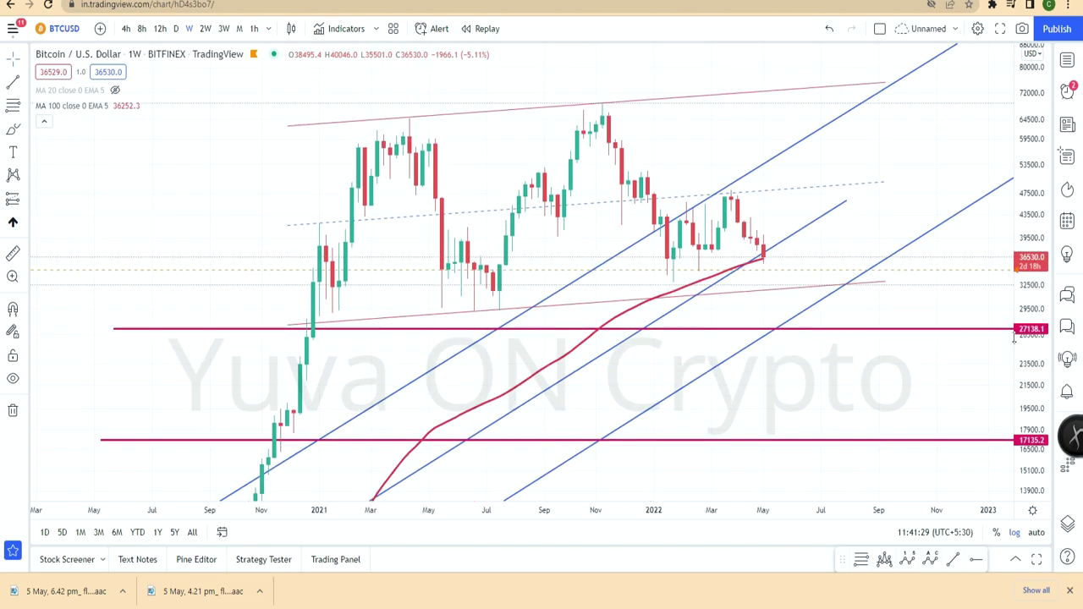
pyautogui.moveTo(919, 120); pyautogui.dragTo(848, 128)
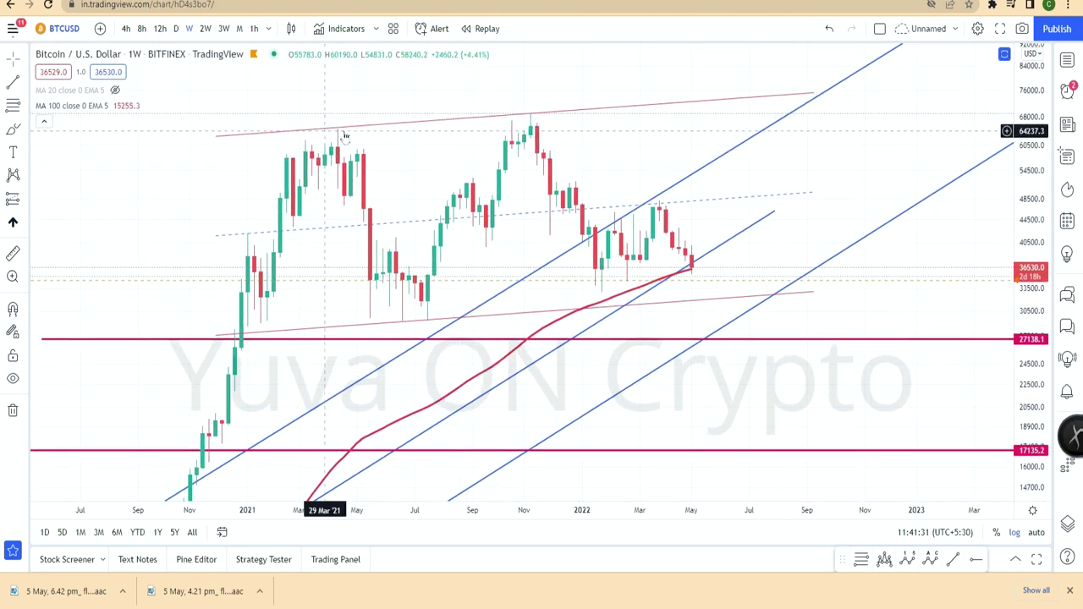
pyautogui.click(576, 190)
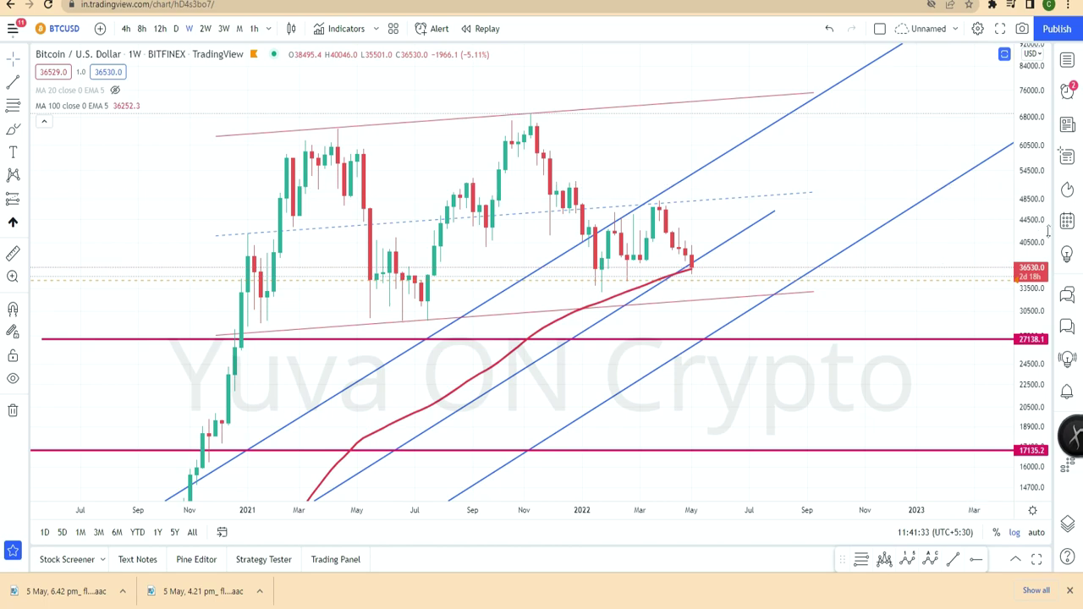
pyautogui.moveTo(1044, 213); pyautogui.dragTo(1038, 161)
pyautogui.moveTo(876, 148); pyautogui.dragTo(872, 181)
pyautogui.scroll(-3, 872, 181)
pyautogui.moveTo(1034, 176); pyautogui.dragTo(1035, 198)
pyautogui.moveTo(846, 190); pyautogui.dragTo(728, 220)
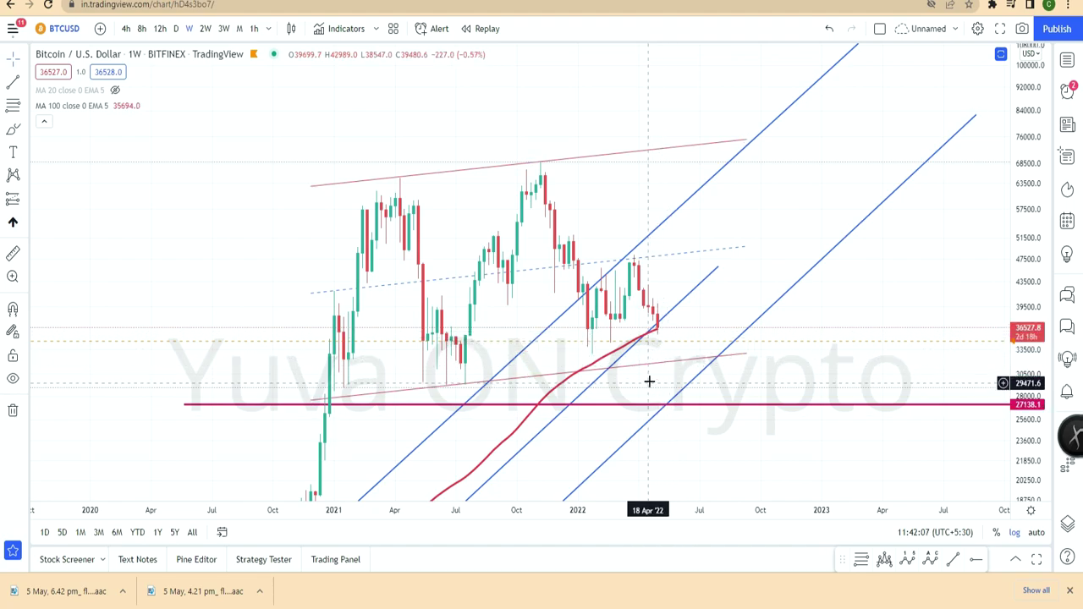
# Set the line thickness of the pink parallel channel around the 2021–2022 price range to 3px
pyautogui.click(595, 159)
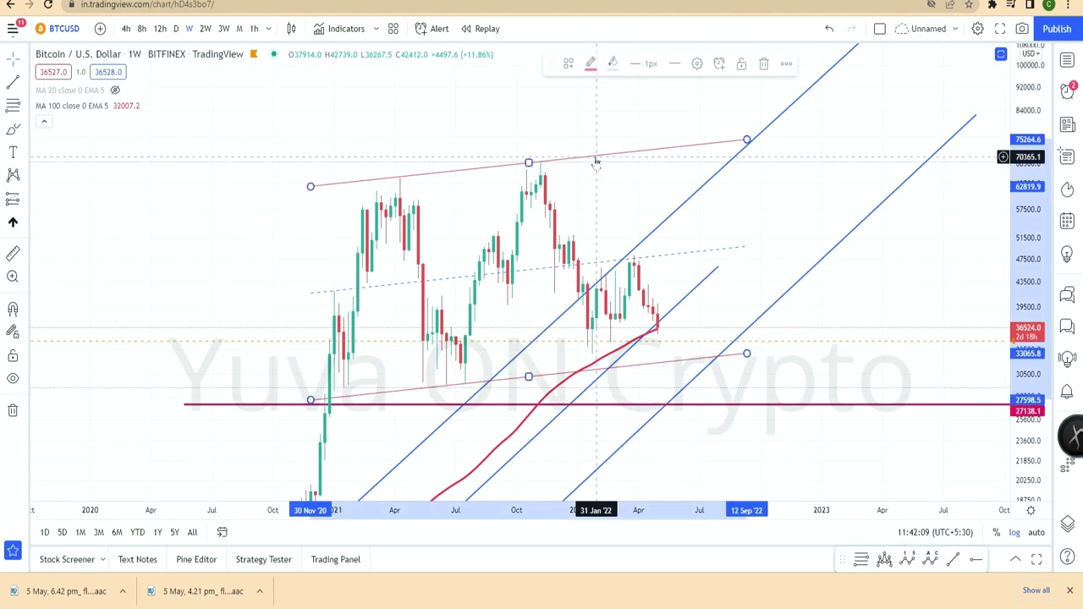
pyautogui.click(650, 63)
pyautogui.click(656, 150)
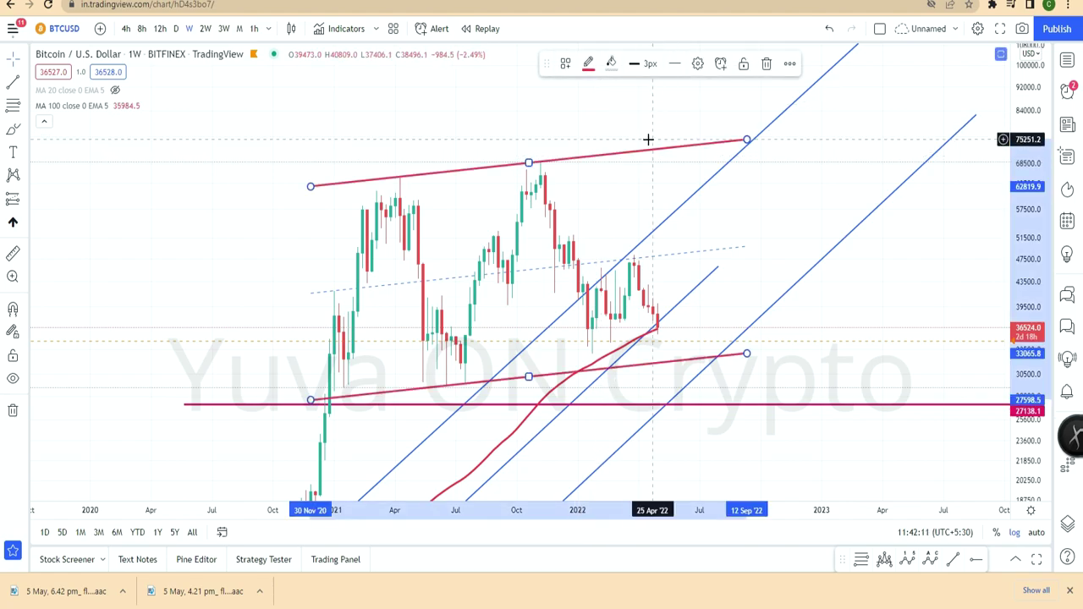
pyautogui.click(649, 138)
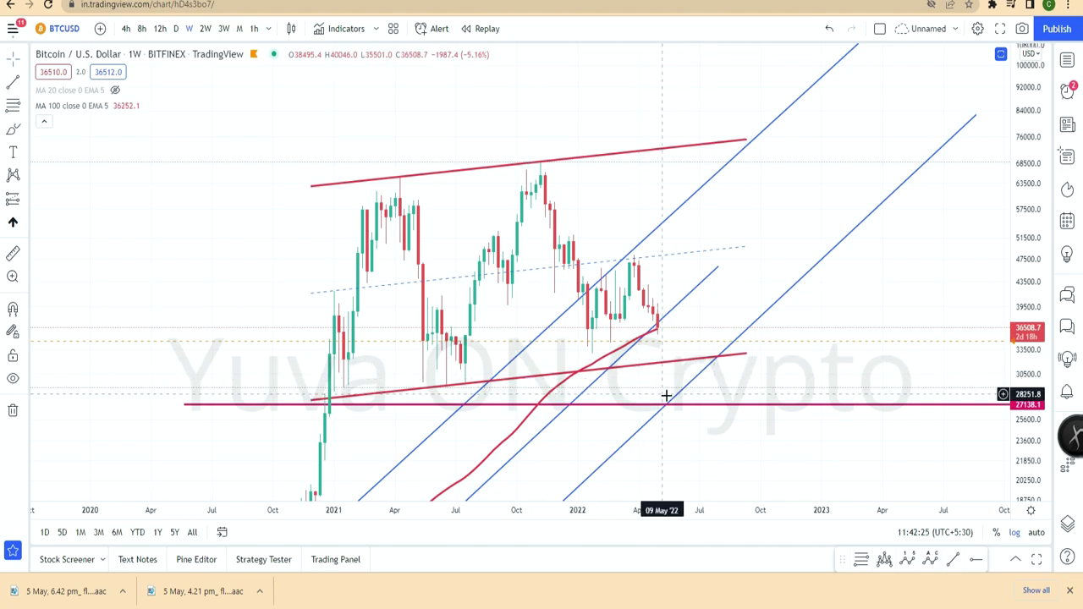
# Compare the thickened channel's lower border with the lowest blue trend line and the support levels at 27138.1 and 17135.2
pyautogui.moveTo(669, 407); pyautogui.dragTo(699, 258)
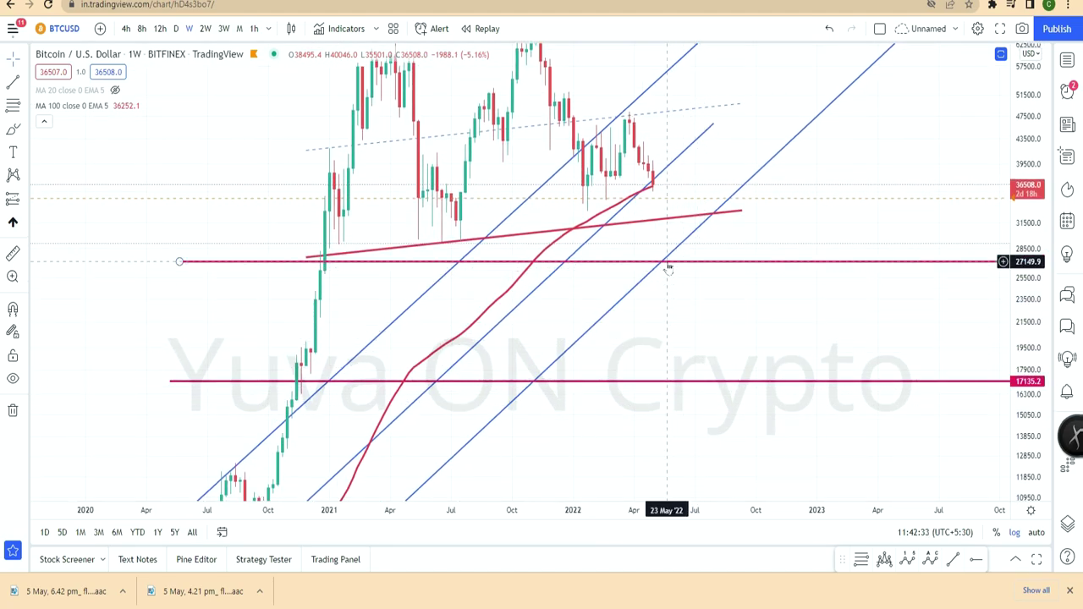
pyautogui.moveTo(663, 266); pyautogui.dragTo(780, 41)
pyautogui.moveTo(789, 295); pyautogui.dragTo(719, 510)
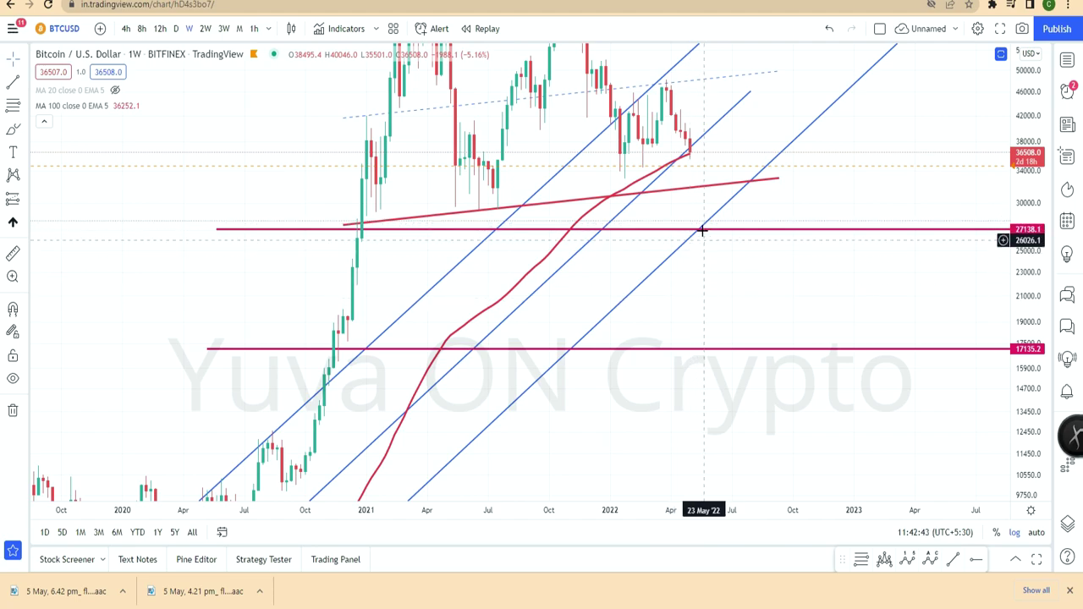
pyautogui.moveTo(721, 280); pyautogui.dragTo(720, 382)
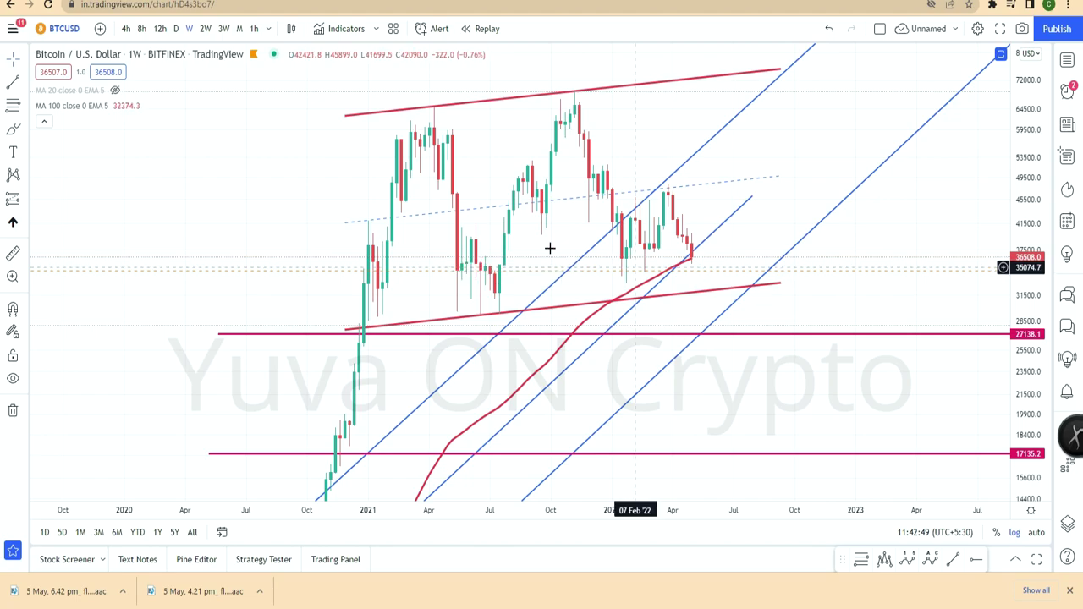
# Draw a green trend line under the 2021–2022 lows from about 28747.8 in July 2021 to about 37324.2 in August 2022
pyautogui.click(13, 82)
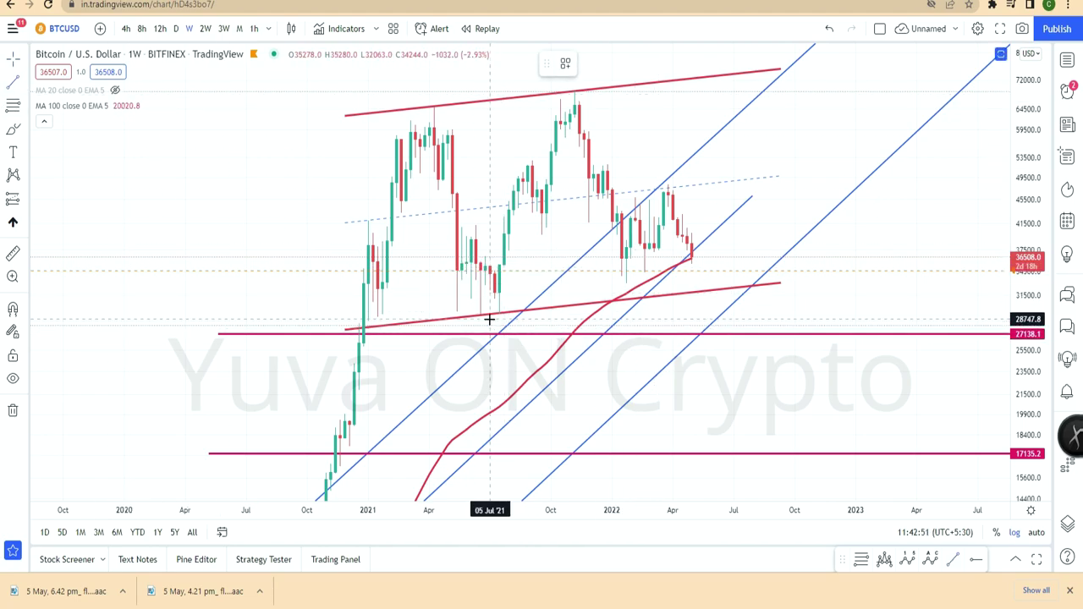
pyautogui.click(490, 319)
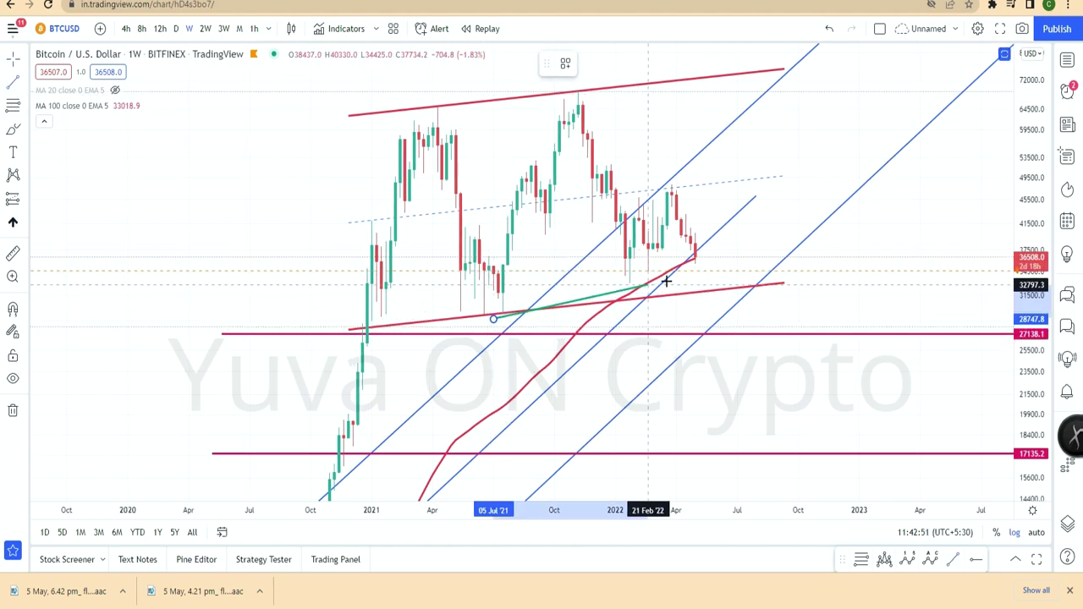
pyautogui.click(769, 251)
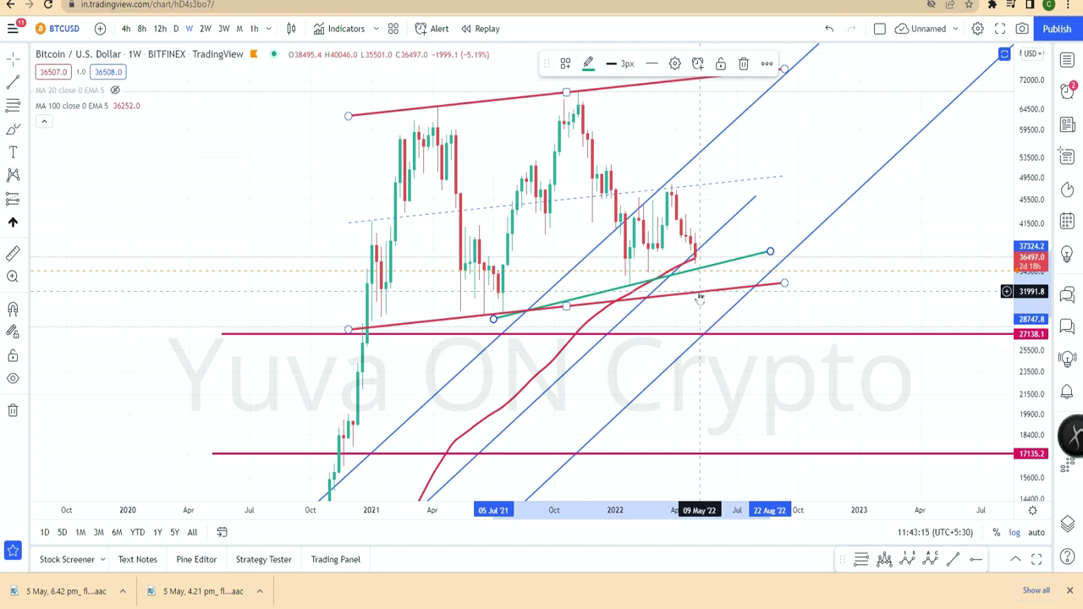
pyautogui.click(704, 334)
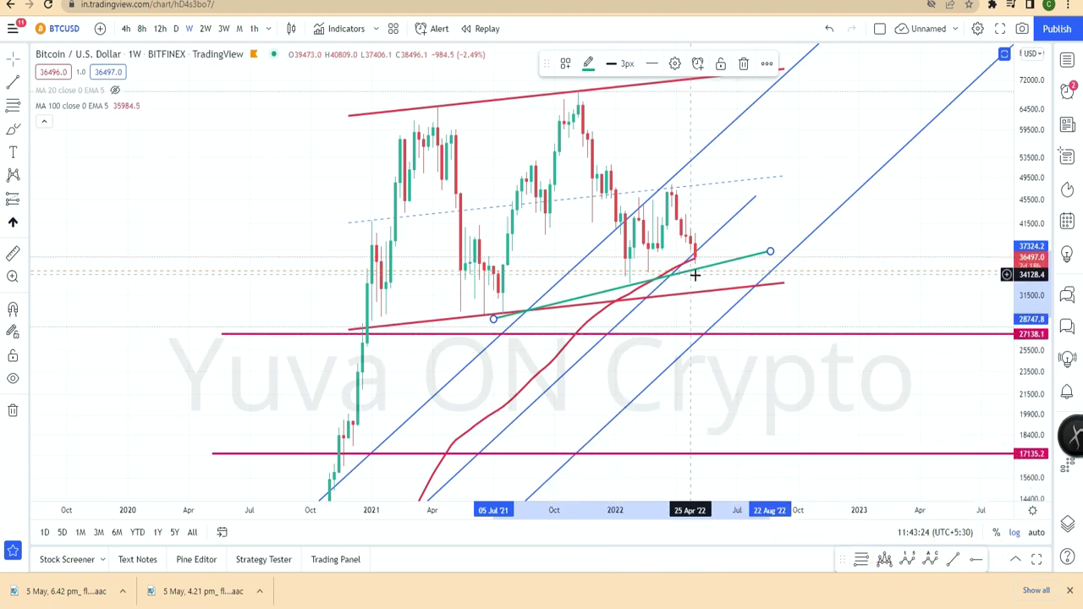
# Examine Bitcoin's weekly history back to 2014 against the 100-week moving average and the long-term blue trend lines
pyautogui.scroll(-5, 676, 300)
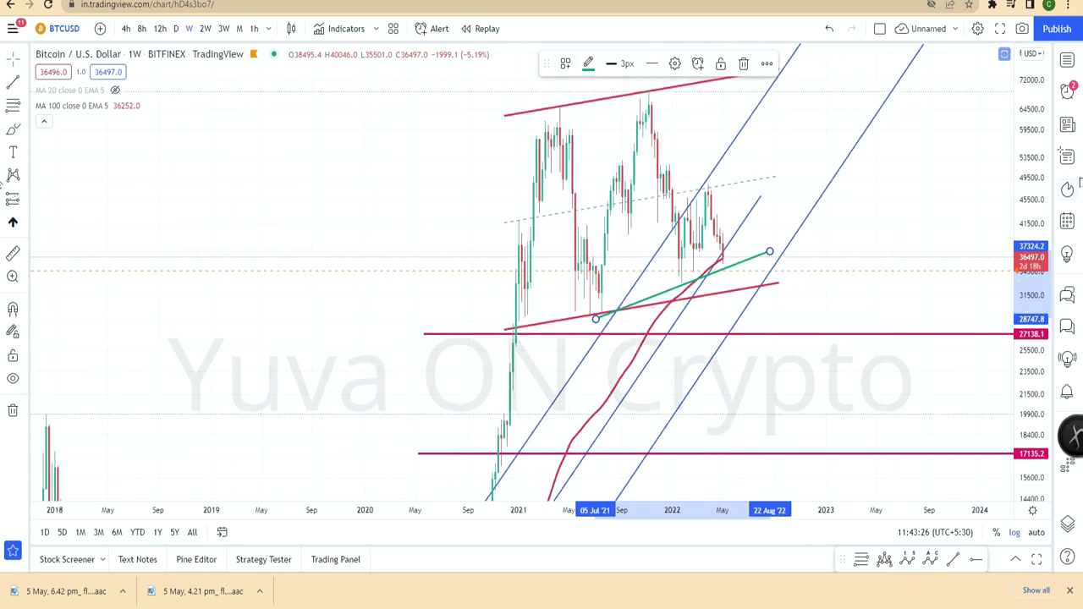
pyautogui.moveTo(1017, 159); pyautogui.dragTo(1019, 442)
pyautogui.scroll(-4, 865, 432)
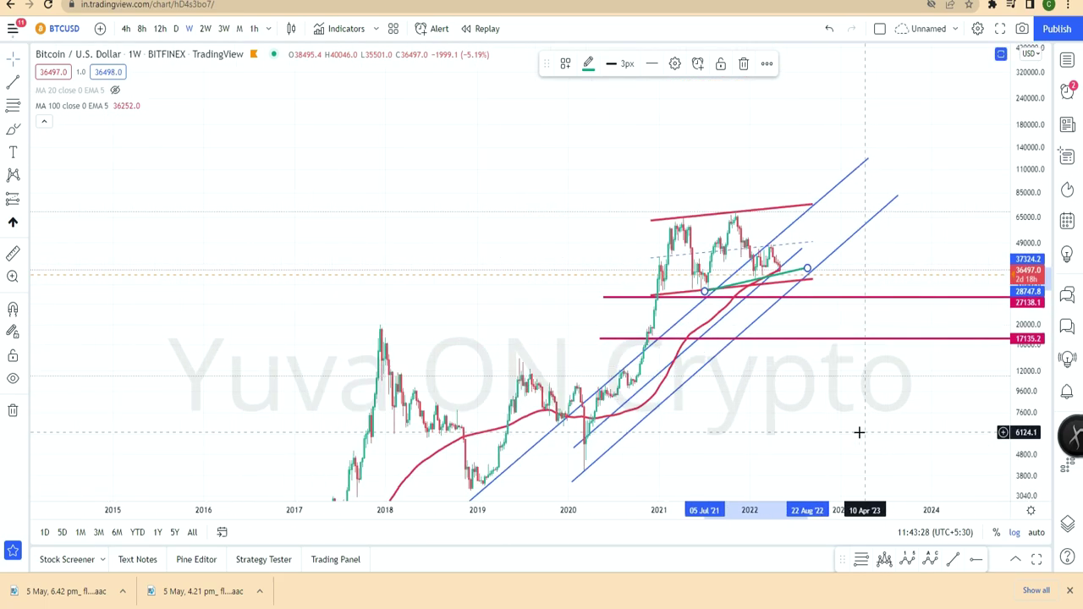
pyautogui.moveTo(273, 425); pyautogui.dragTo(339, 118)
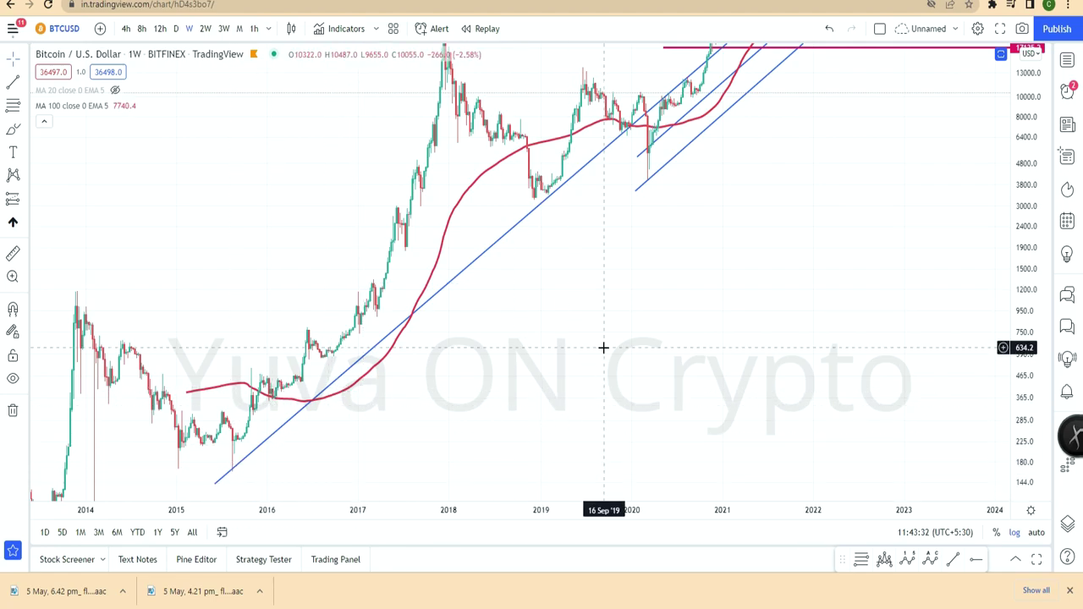
pyautogui.moveTo(497, 390); pyautogui.dragTo(495, 534)
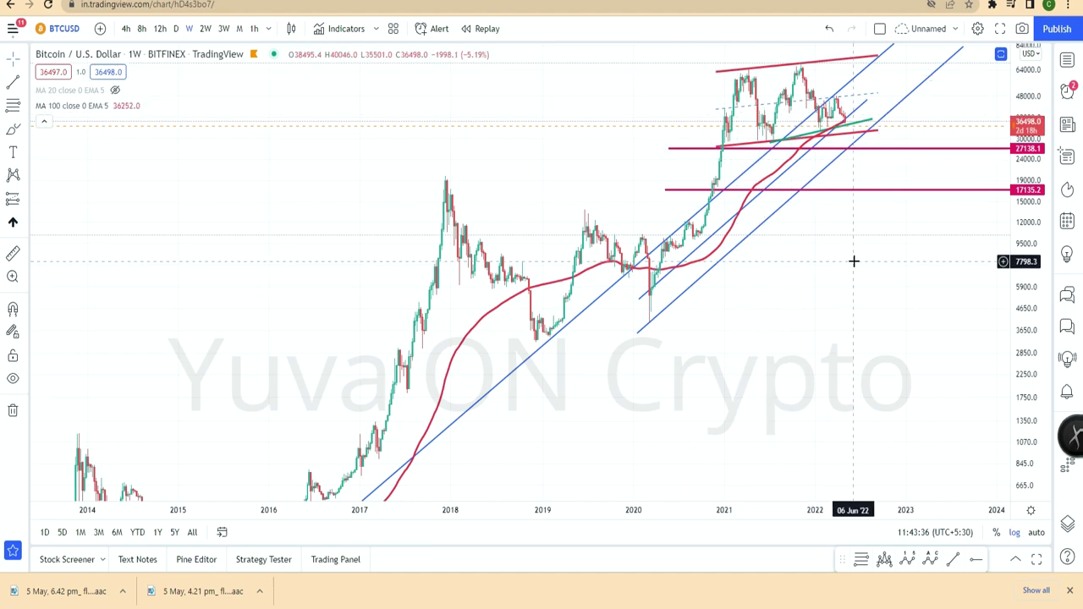
pyautogui.moveTo(853, 262); pyautogui.dragTo(738, 388)
pyautogui.click(740, 231)
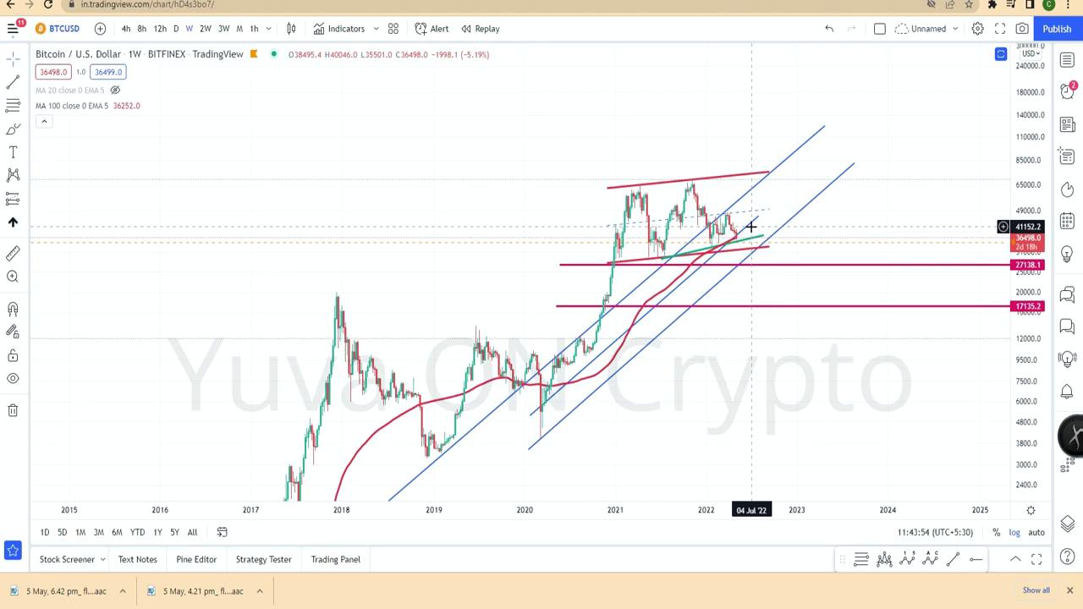
# Compare Bitcoin's 2020–2022 rally and range with the 100-week moving average and the support levels at 27138.1 and 17135.2
pyautogui.scroll(3, 655, 391)
pyautogui.moveTo(611, 368); pyautogui.dragTo(764, 342)
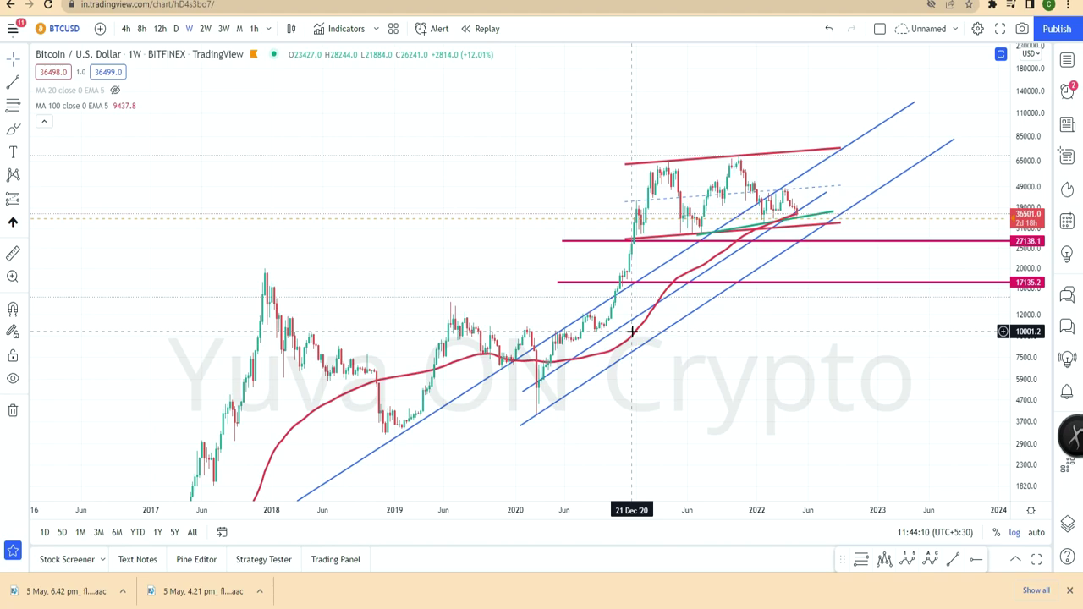
pyautogui.scroll(3, 728, 370)
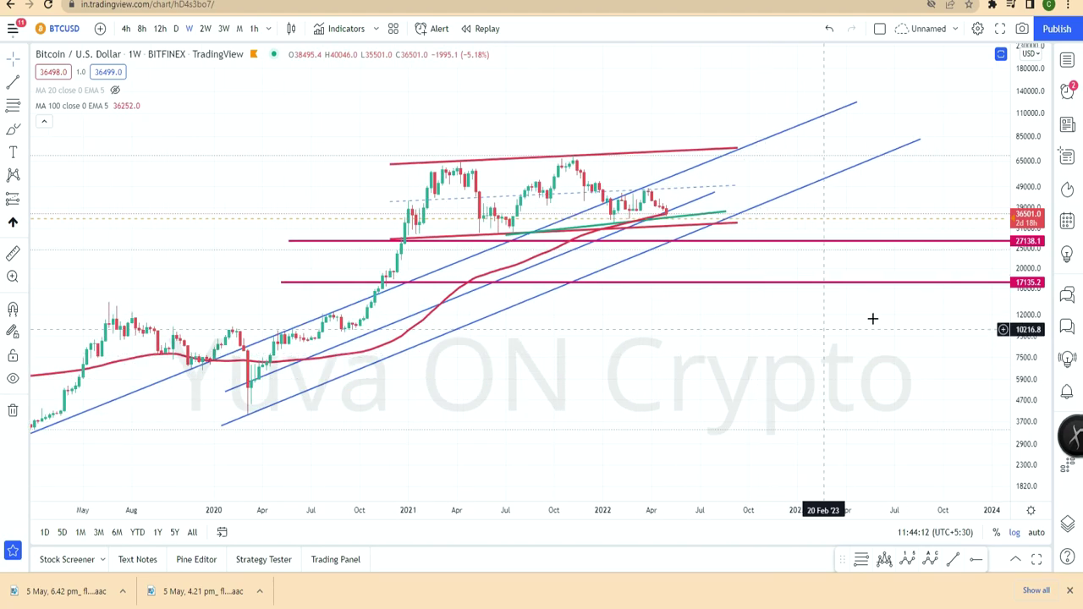
pyautogui.moveTo(1020, 328); pyautogui.dragTo(995, 117)
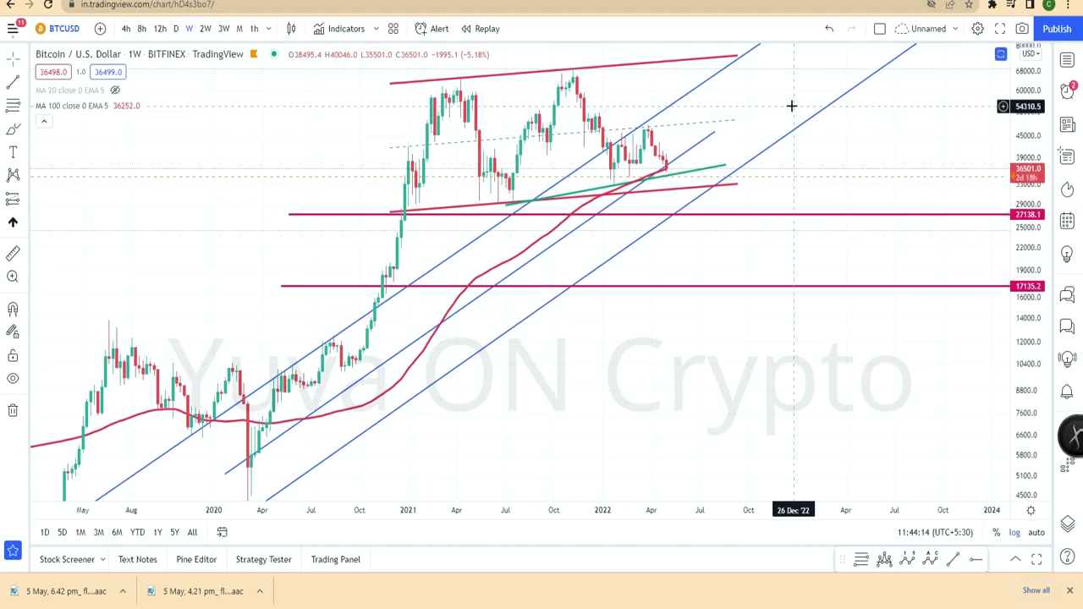
pyautogui.moveTo(793, 111); pyautogui.dragTo(799, 237)
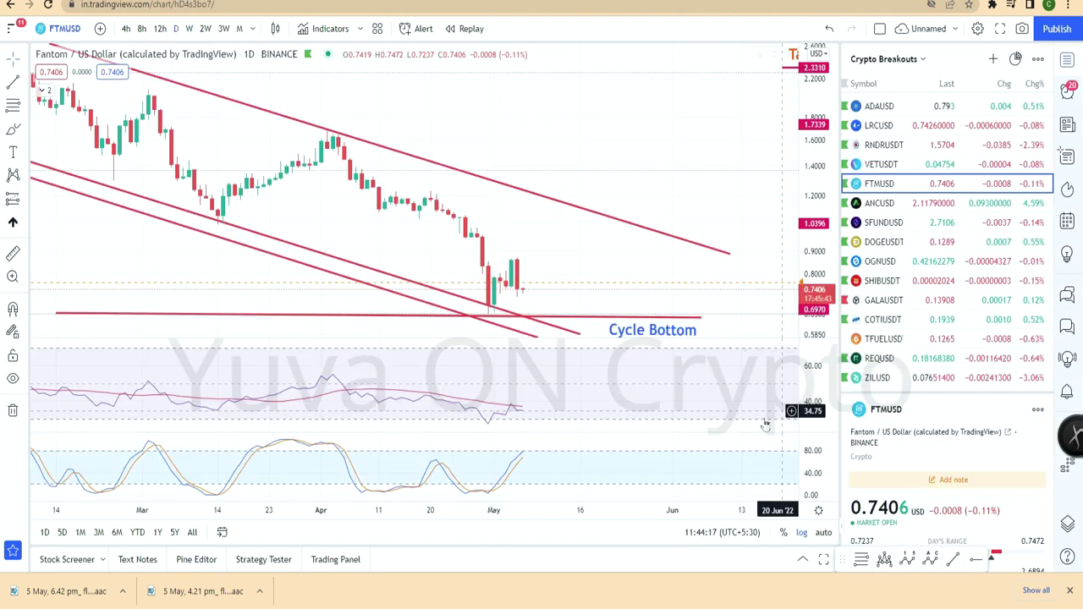
# Examine the FTMUSD daily chart, comparing the recent drop with the falling trend lines and the Cycle Bottom line
pyautogui.moveTo(553, 252); pyautogui.dragTo(652, 200)
pyautogui.moveTo(657, 116); pyautogui.dragTo(575, 203)
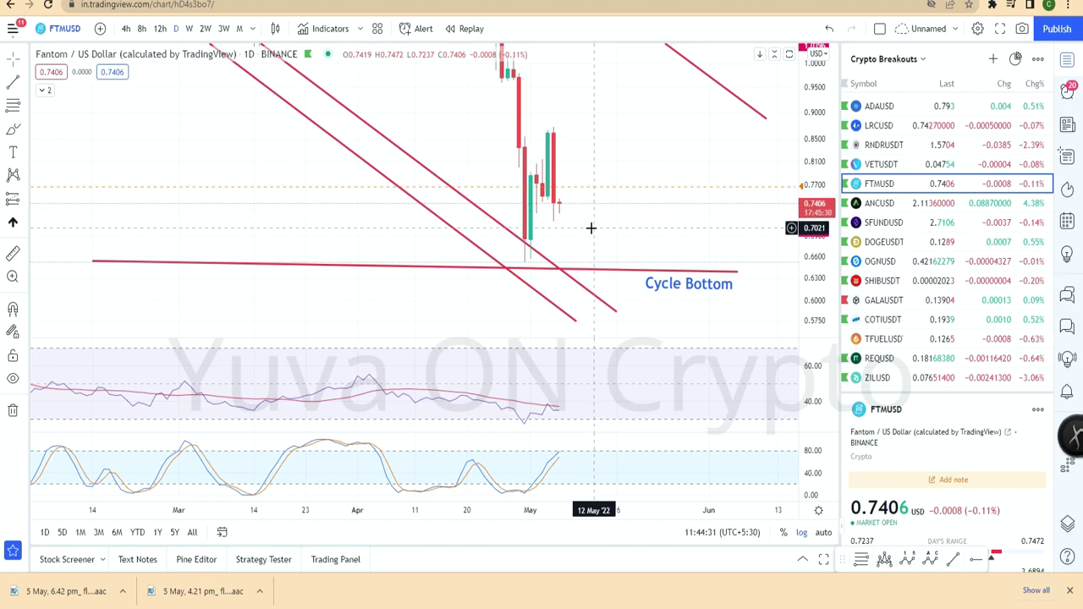
pyautogui.moveTo(817, 108); pyautogui.dragTo(808, 237)
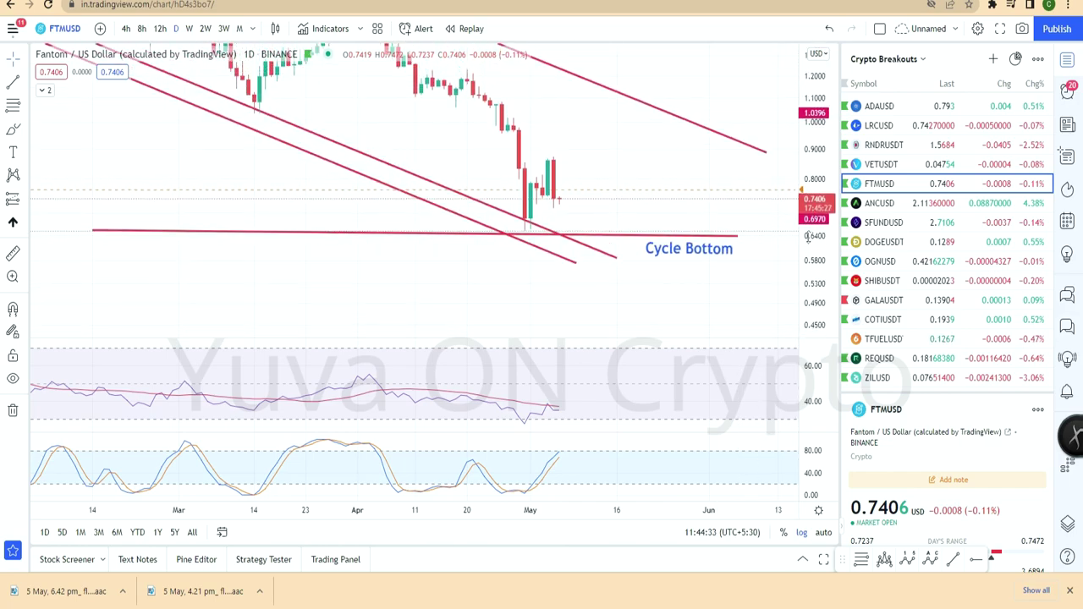
pyautogui.moveTo(581, 194); pyautogui.dragTo(609, 264)
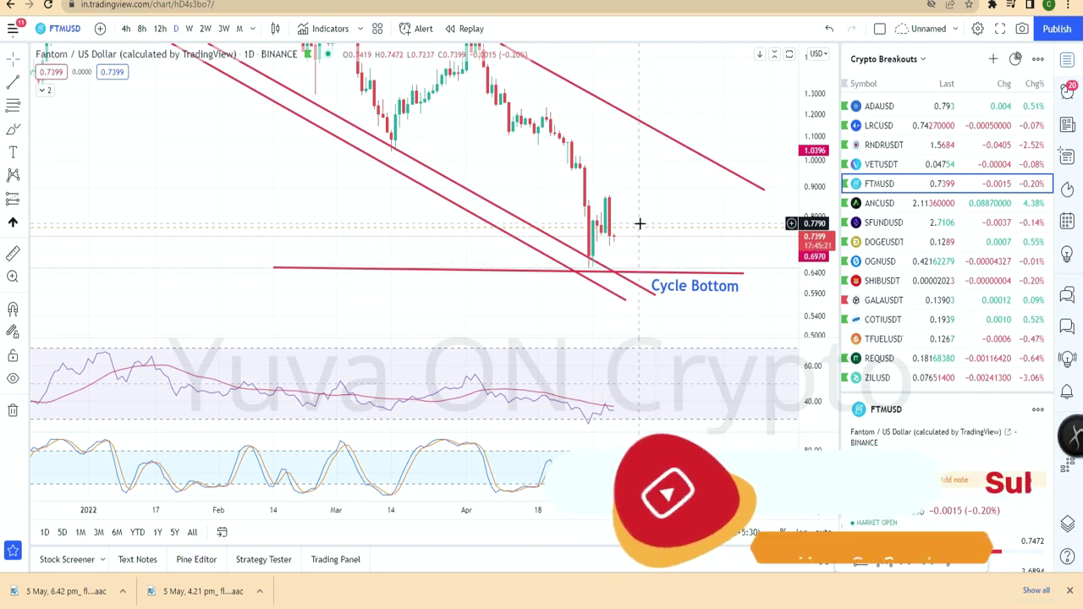
pyautogui.scroll(-2, 628, 228)
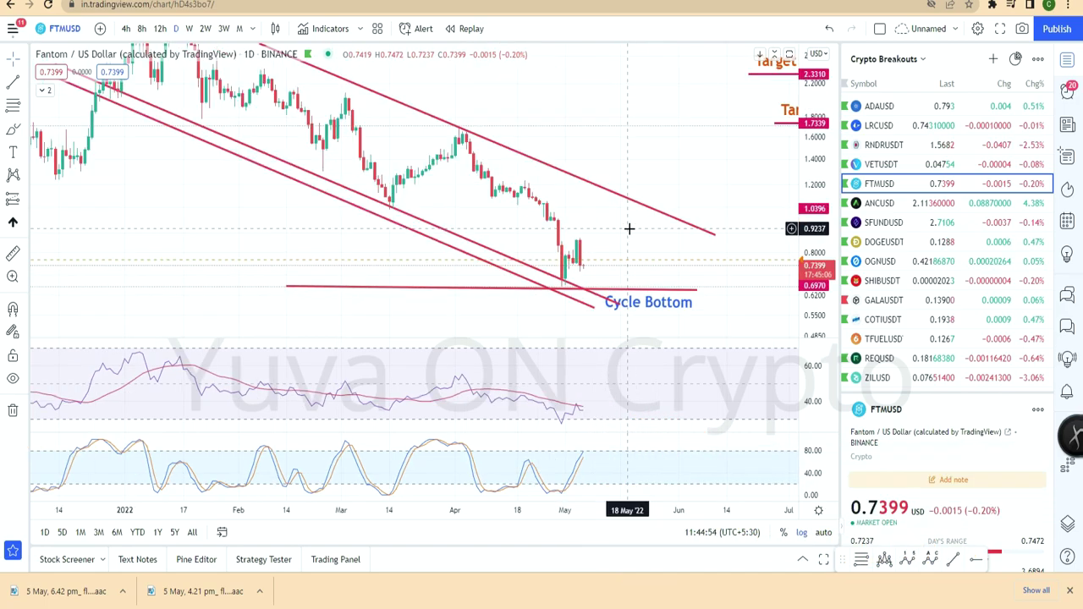
pyautogui.scroll(-3, 628, 228)
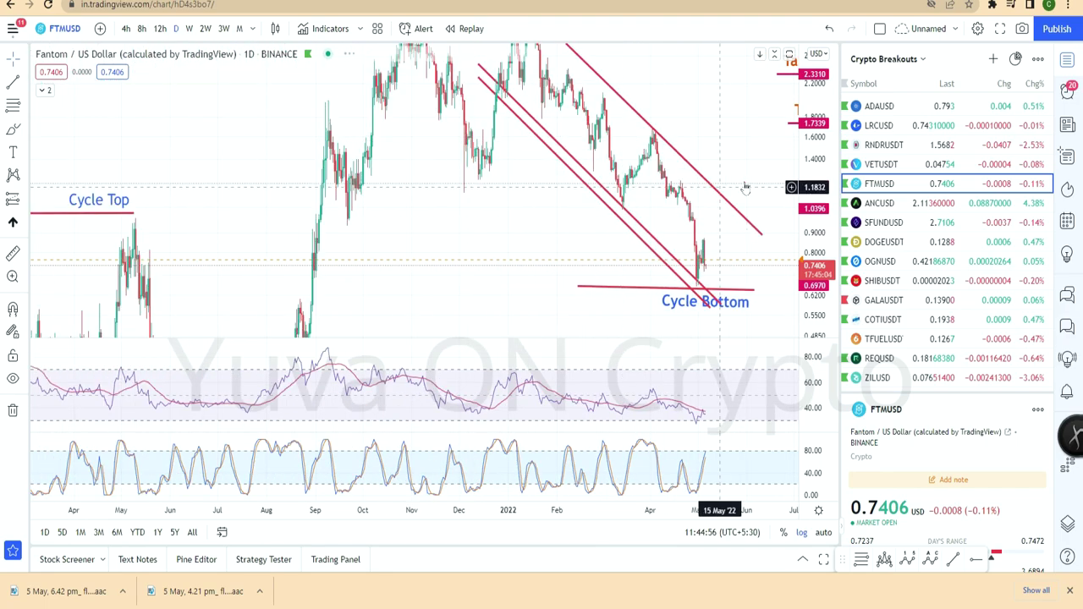
# Maximise the FTMUSD price pane and compare the falling channel with the Cycle Top, Target - 2 and Target - 3 levels
pyautogui.moveTo(814, 167); pyautogui.dragTo(814, 224)
pyautogui.moveTo(584, 82); pyautogui.dragTo(566, 157)
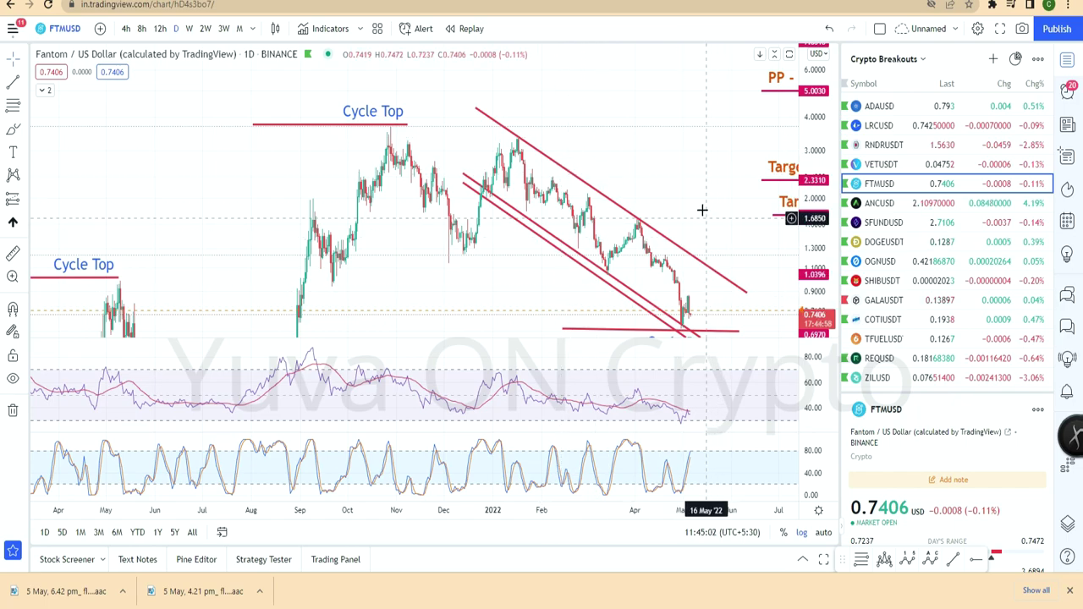
pyautogui.moveTo(706, 217); pyautogui.dragTo(661, 164)
pyautogui.doubleClick(662, 162)
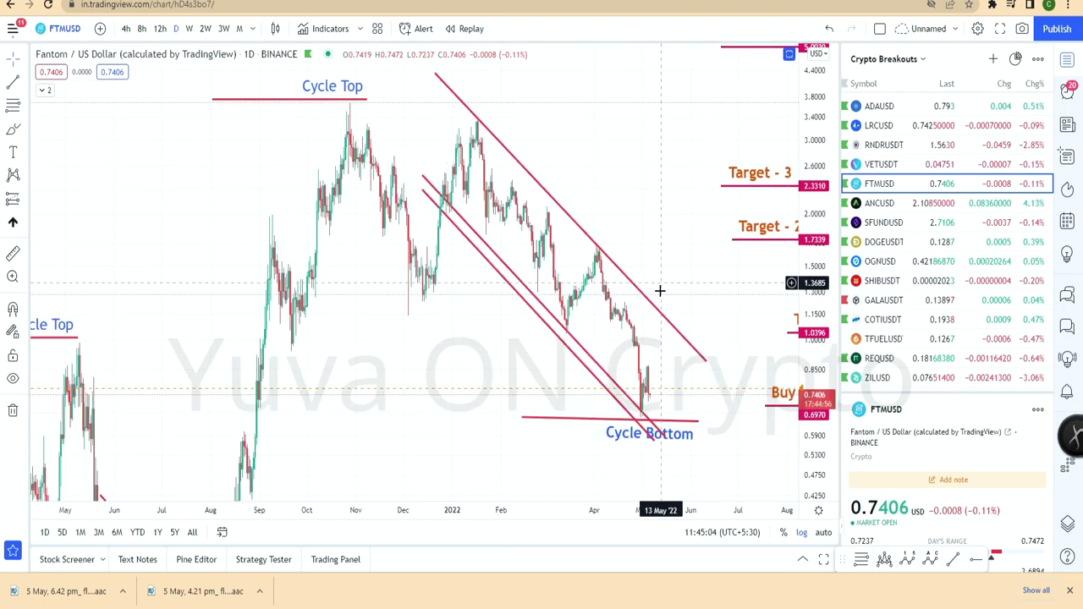
pyautogui.scroll(3, 659, 290)
pyautogui.scroll(4, 660, 247)
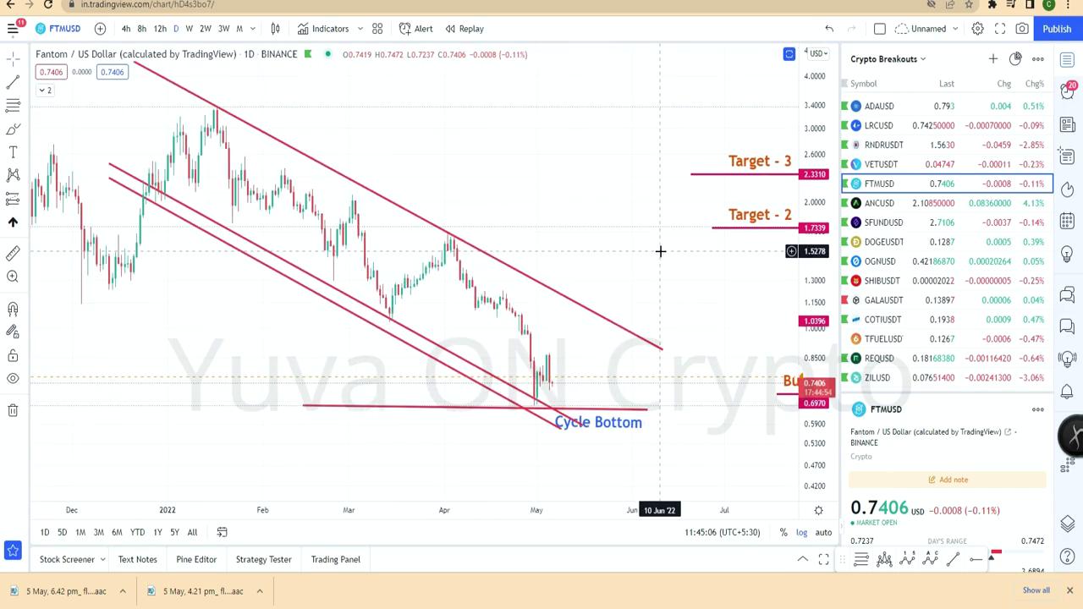
pyautogui.moveTo(581, 270); pyautogui.dragTo(634, 197)
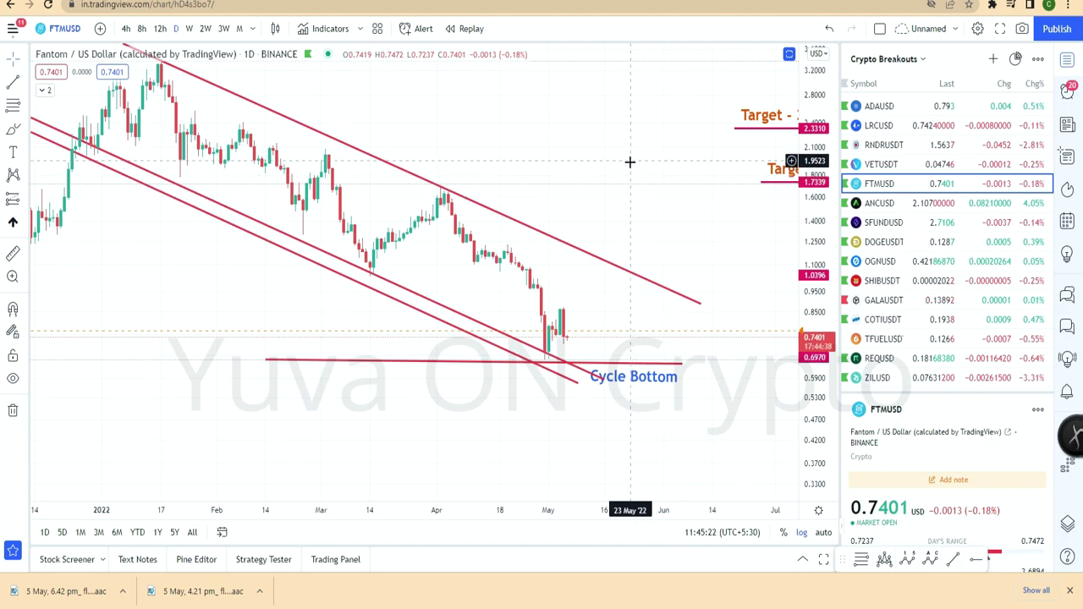
pyautogui.moveTo(629, 160); pyautogui.dragTo(629, 192)
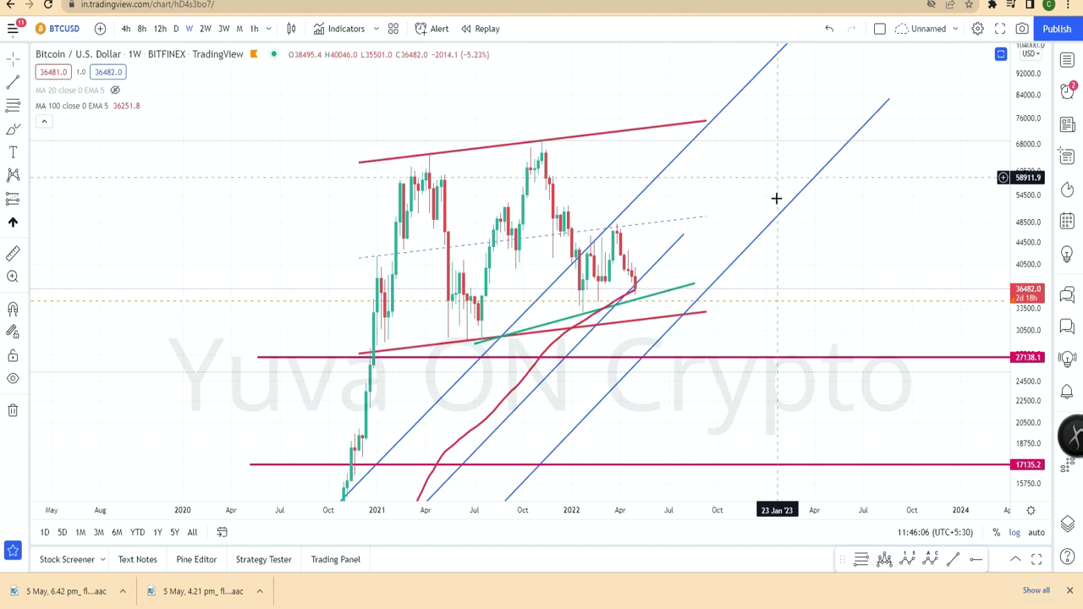
# Switch to the USDT dominance chart and set it to the daily timeframe
pyautogui.hotkey('ctrl', 'Tab')
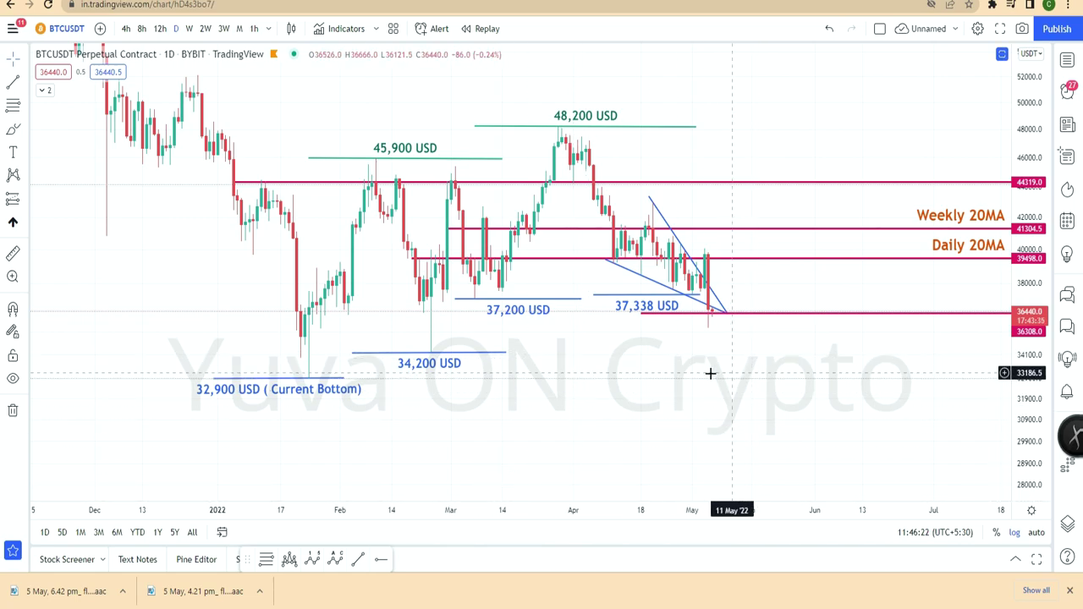
pyautogui.hotkey('ctrl', 'Tab')
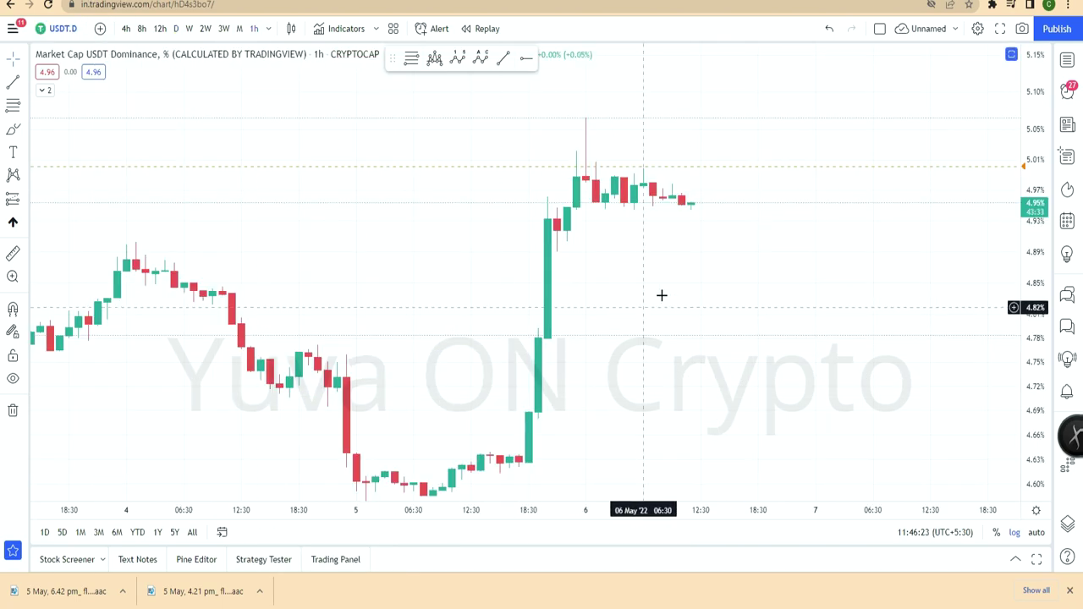
pyautogui.scroll(-10, 706, 280)
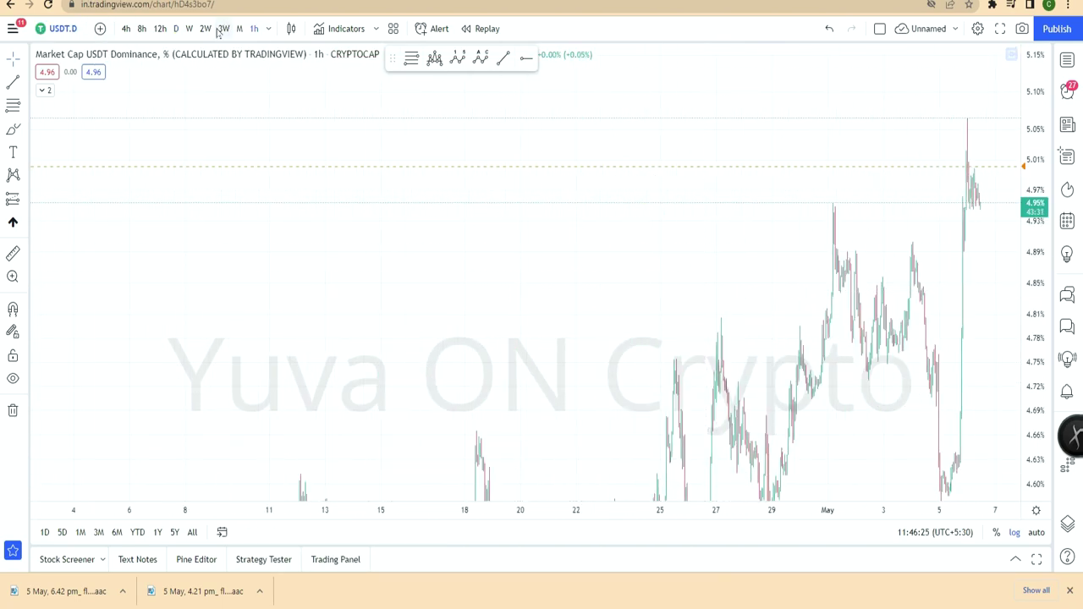
pyautogui.click(175, 31)
pyautogui.rightClick(470, 216)
pyautogui.click(519, 227)
# Examine the daily USDT dominance peaks and declines from 2020 to 2022 around the 5% resistance area
pyautogui.scroll(-6, 820, 370)
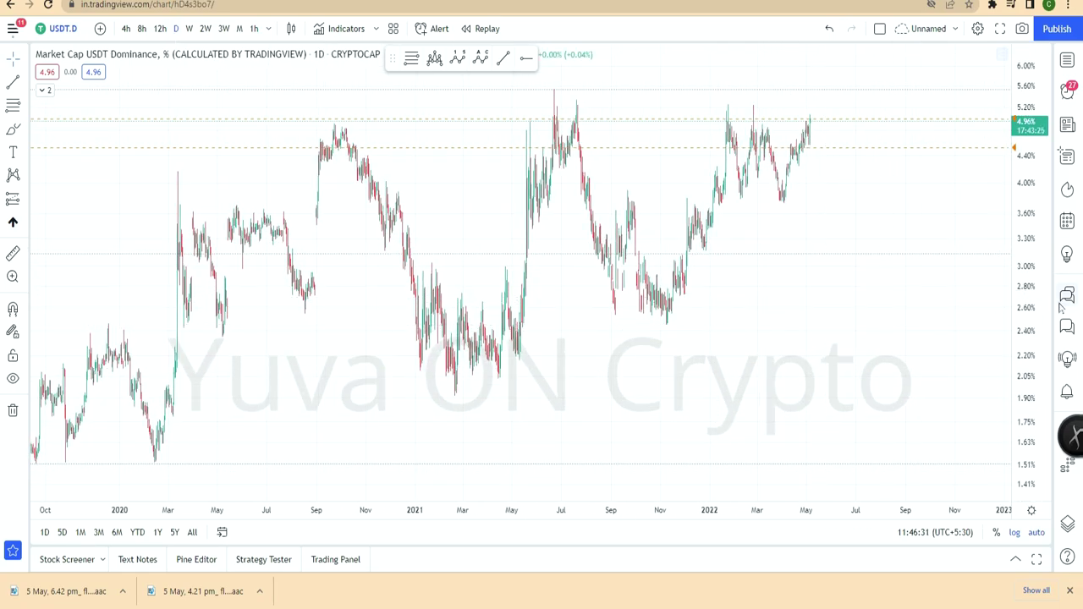
pyautogui.scroll(5, 914, 212)
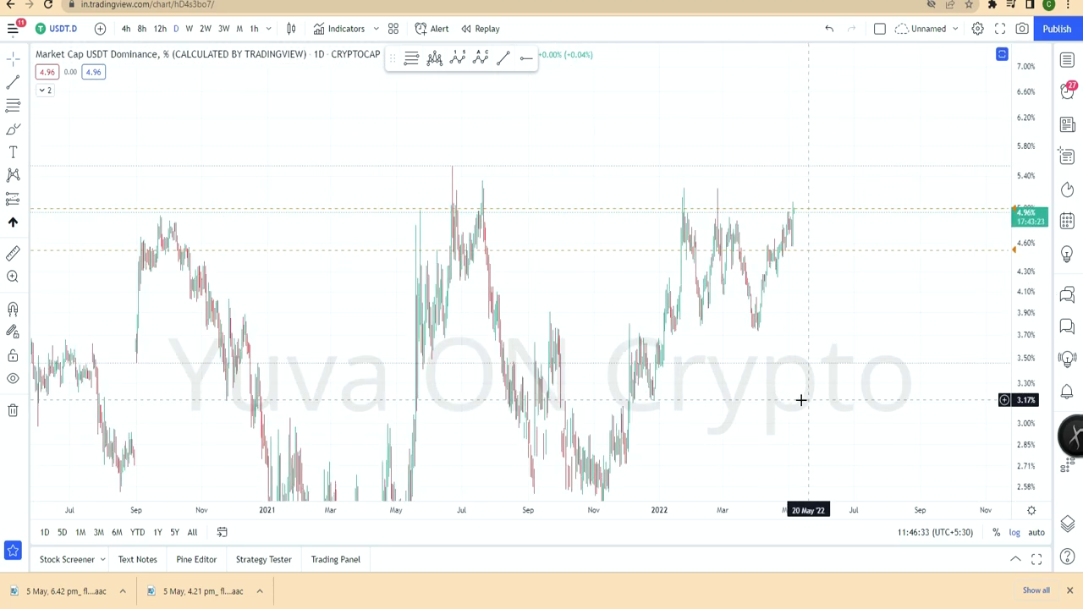
pyautogui.scroll(-3, 916, 310)
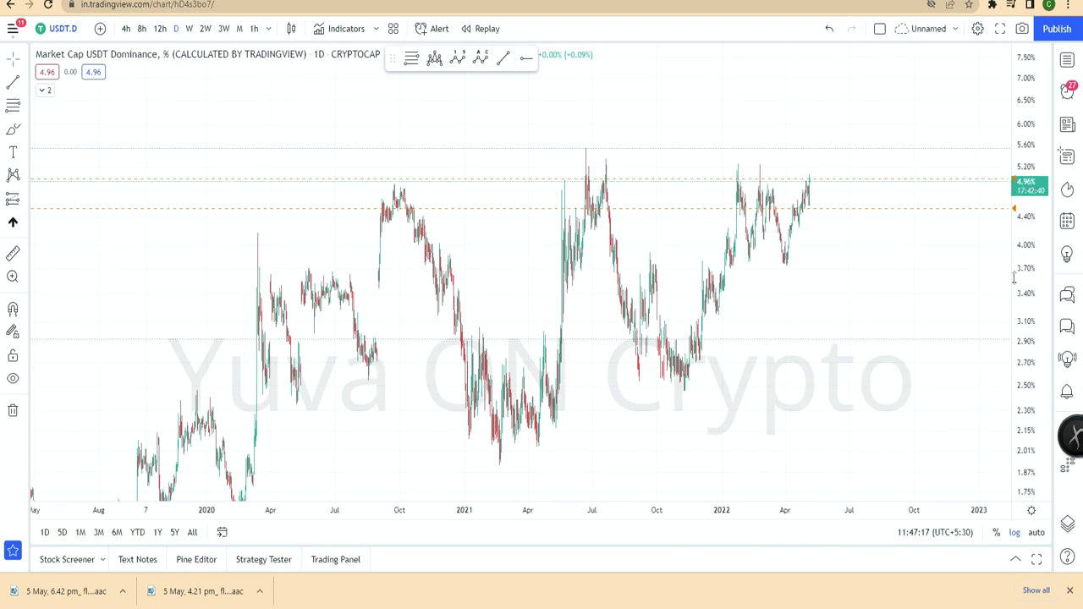
pyautogui.scroll(2, 819, 277)
pyautogui.scroll(-3, 619, 263)
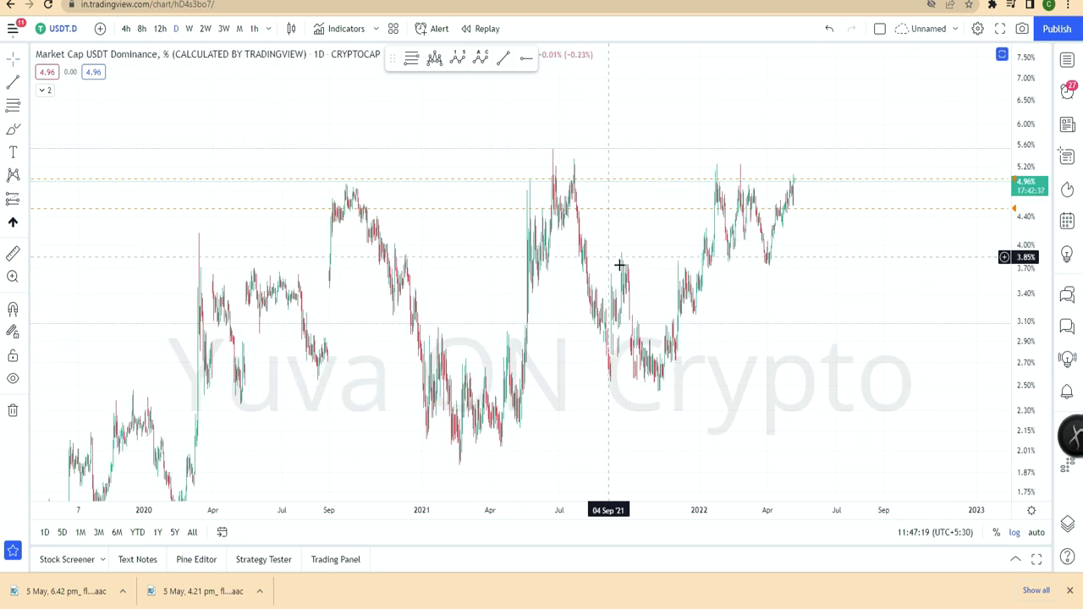
# Circle the USDT dominance peaks from late 2020 to 2022 with a freehand brush stroke, and undo the drawing
pyautogui.click(13, 128)
pyautogui.moveTo(458, 186)
pyautogui.mouseDown()
pyautogui.moveTo(482, 166)
pyautogui.moveTo(846, 162)
pyautogui.moveTo(447, 173)
pyautogui.mouseUp()
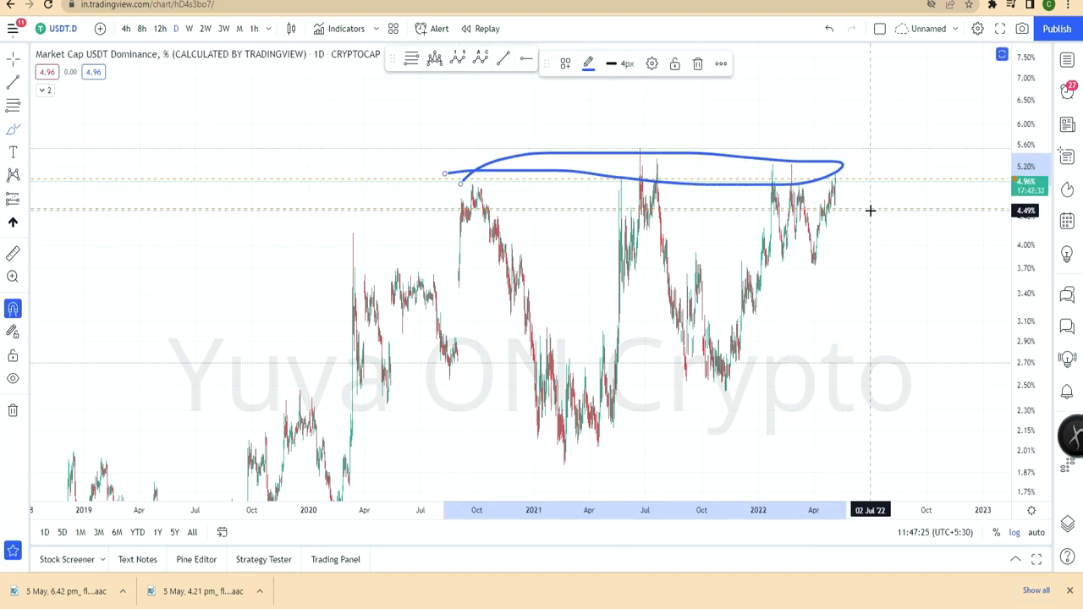
pyautogui.hotkey('ctrl', 'z')
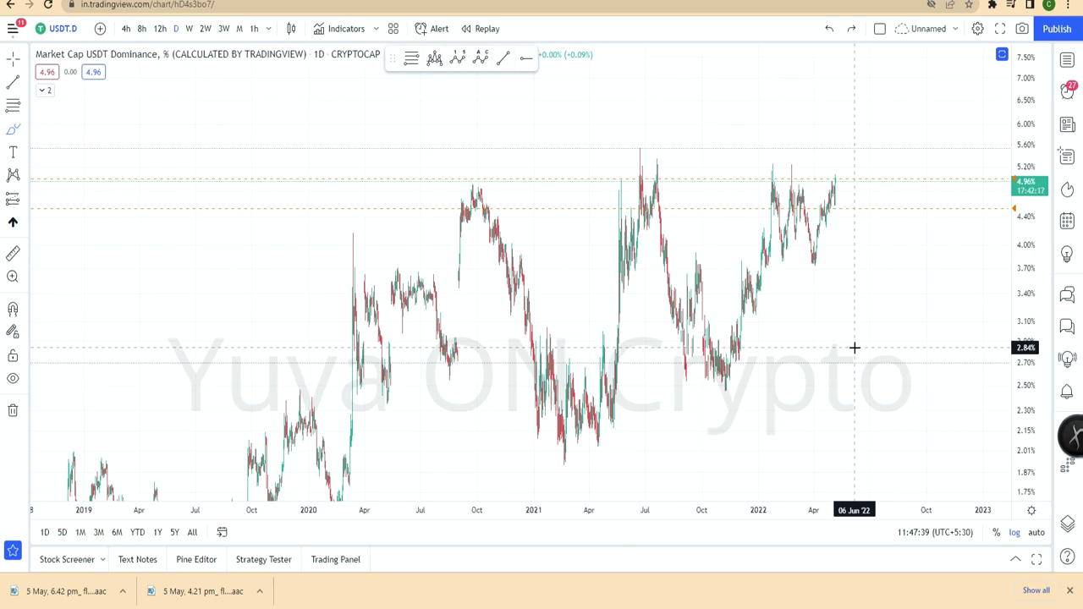
# Return to the weekly Bitcoin chart and review the price against the 100-week moving average and green trend line
pyautogui.scroll(3, 872, 350)
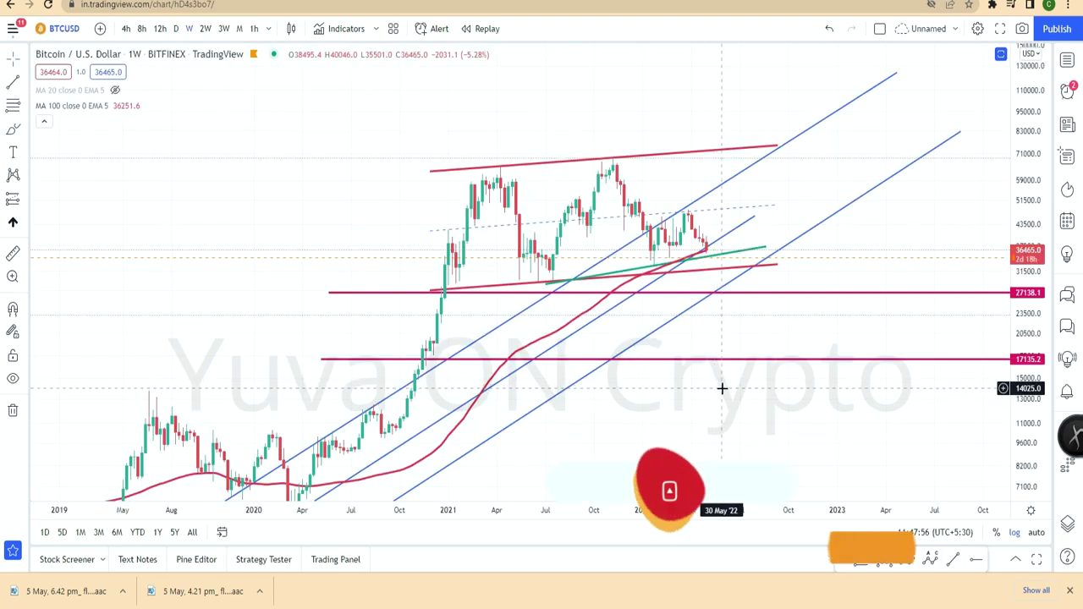
pyautogui.moveTo(1039, 301); pyautogui.dragTo(1027, 212)
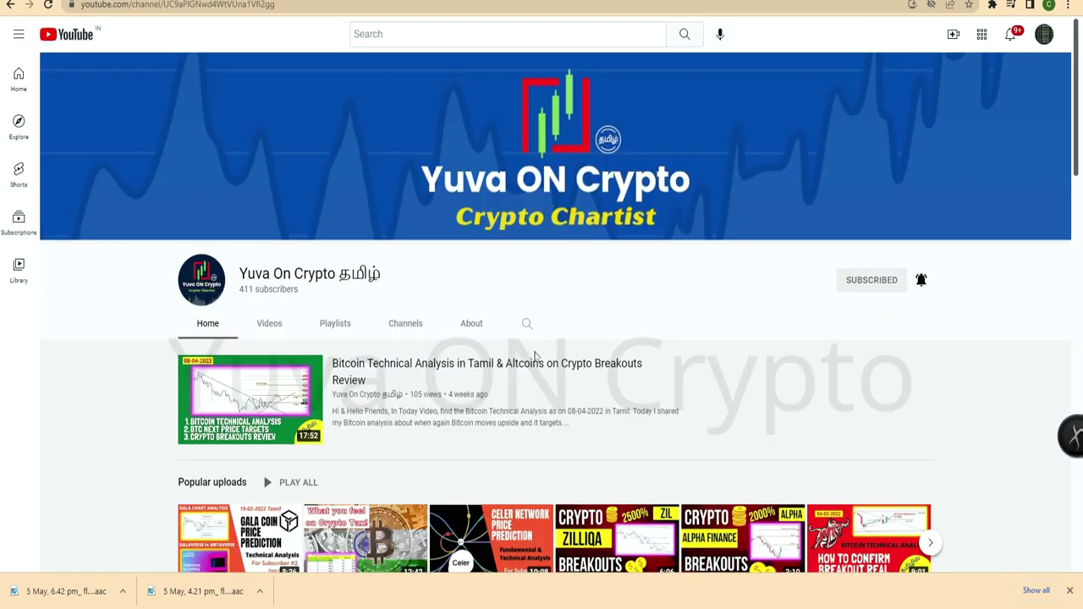
# Switch to the crypto channel's YouTube page and browse its Crypto Breakouts, Uploads and Crypto Technical Analysis sections
pyautogui.scroll(-5, 537, 355)
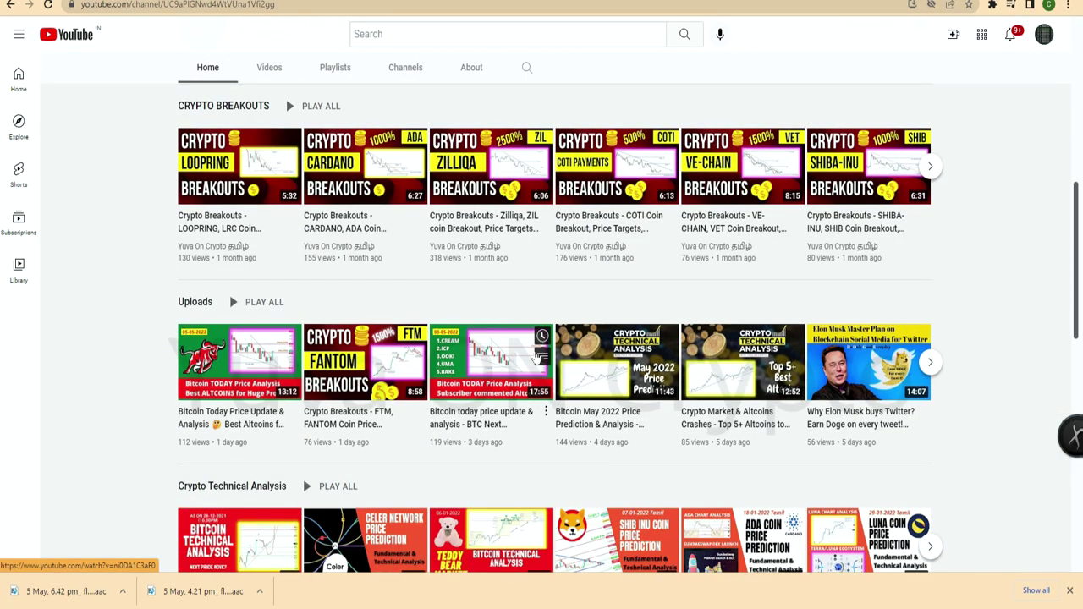
pyautogui.scroll(-3, 534, 360)
pyautogui.scroll(10, 534, 356)
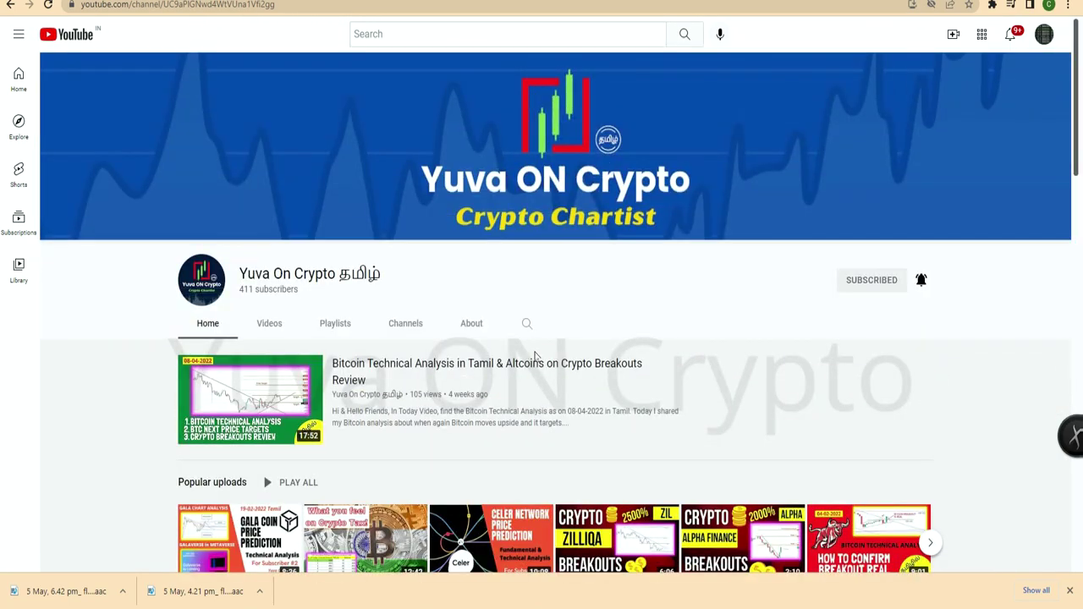